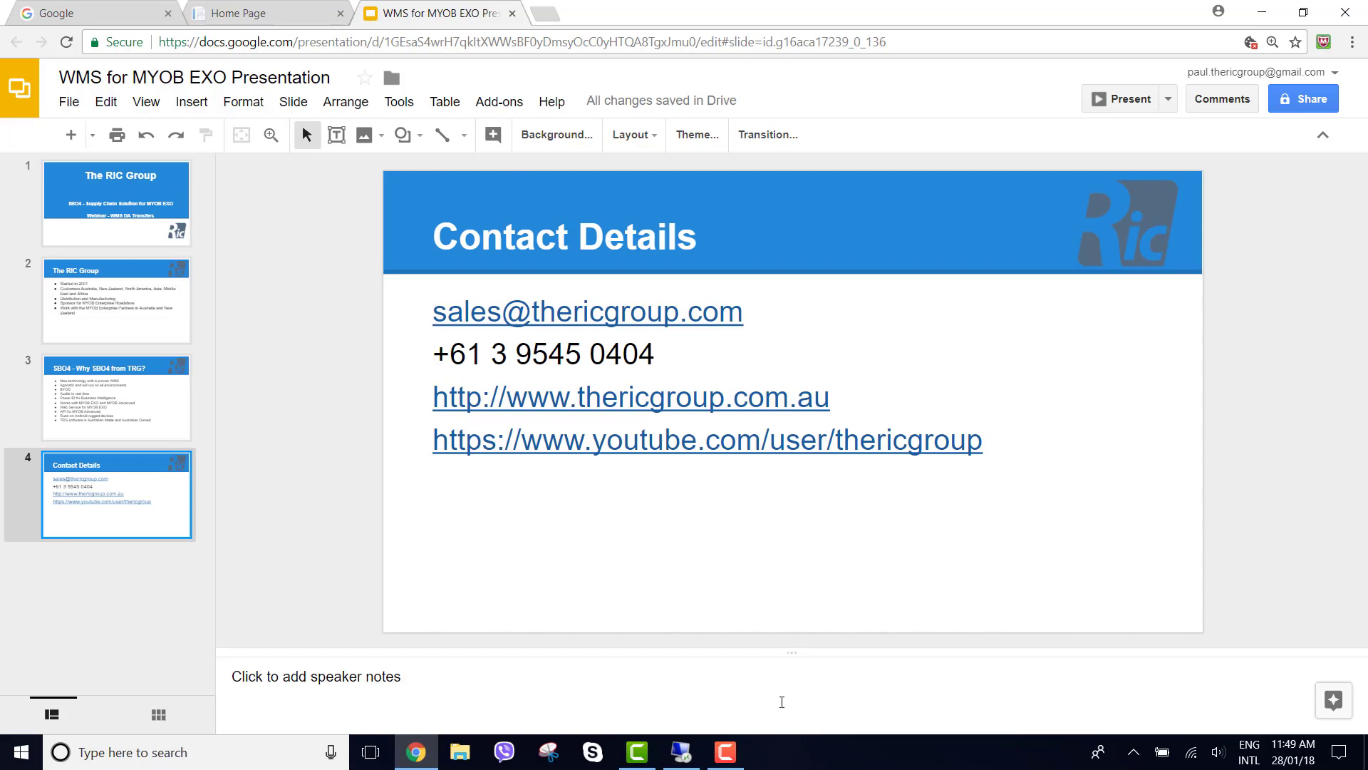
Step: Switch to the remote MYOB Exo session and start a new stock transfer request from Sydney to Brisbane
{"action": "left_click", "coordinate": [682, 750]}
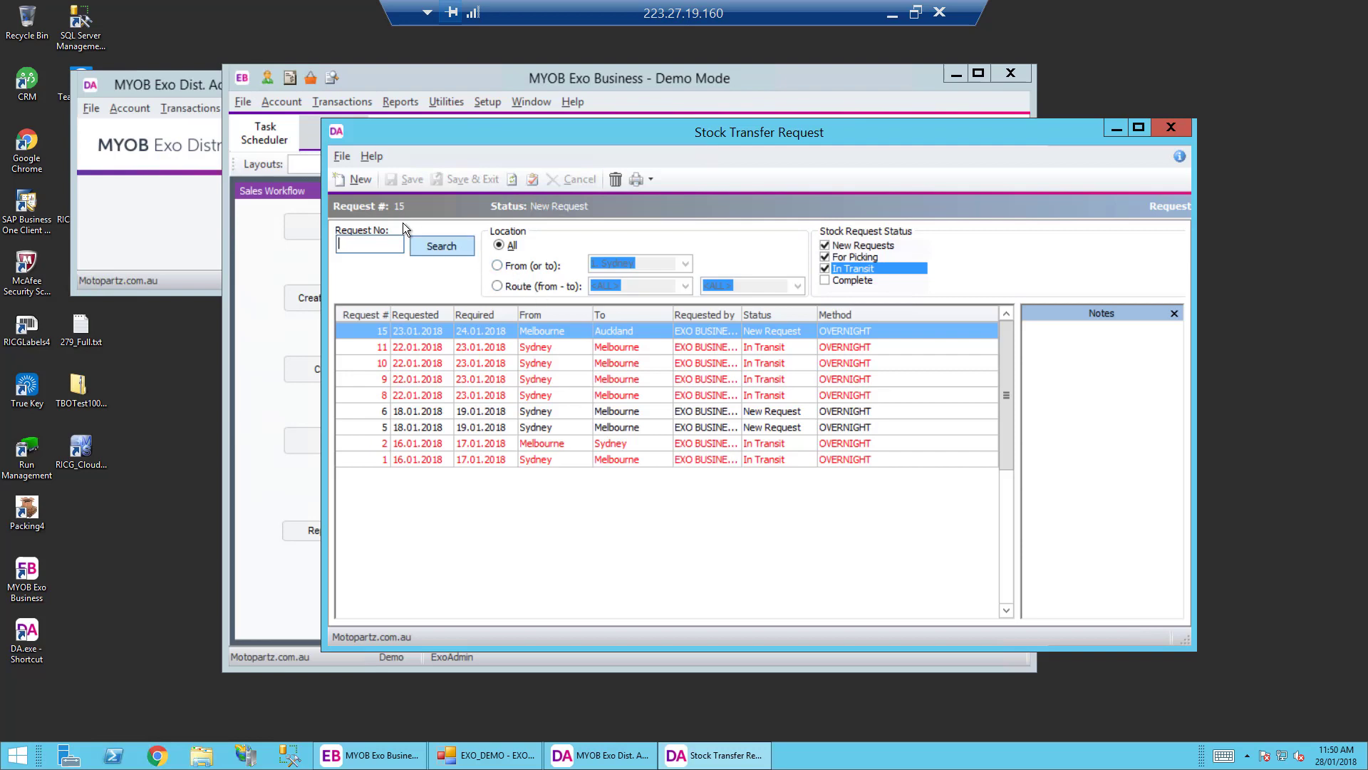
{"action": "left_click", "coordinate": [361, 181]}
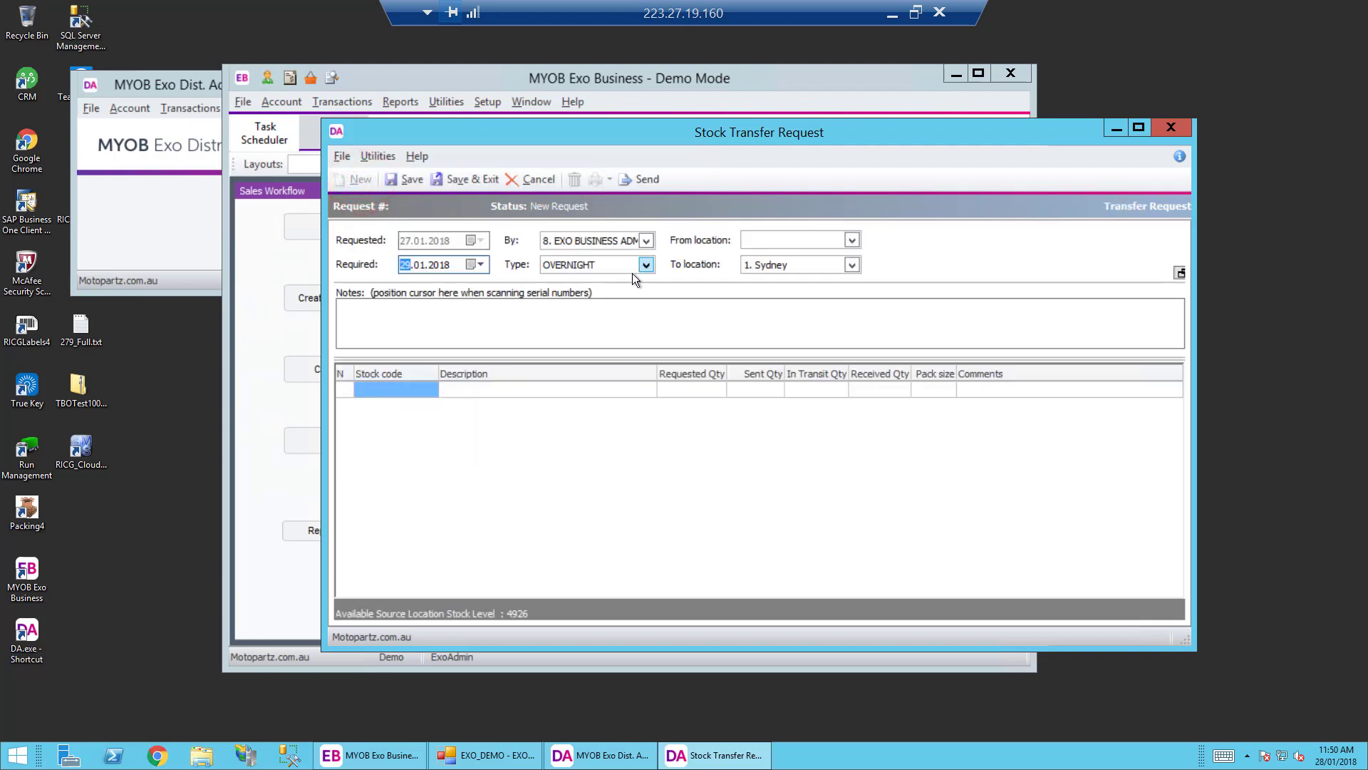
{"action": "left_click", "coordinate": [852, 265]}
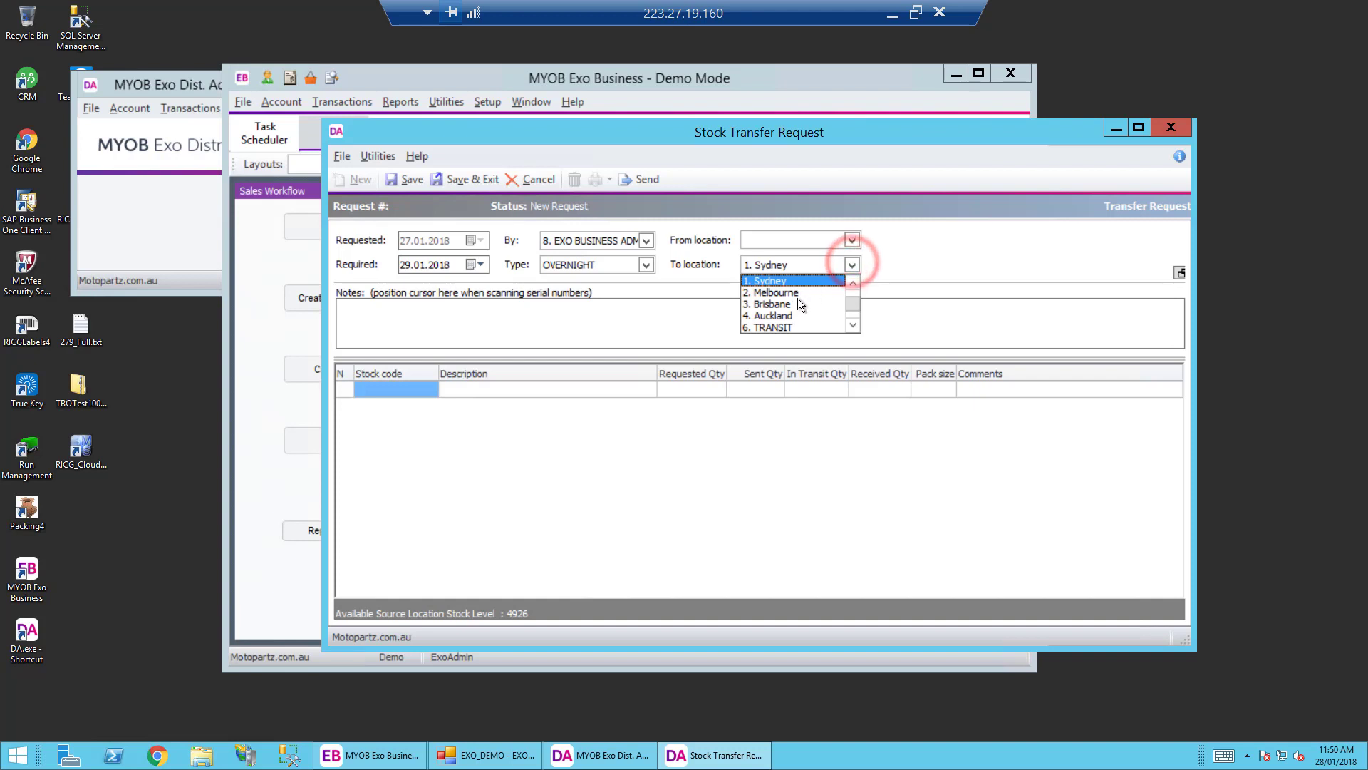
{"action": "left_click", "coordinate": [789, 305]}
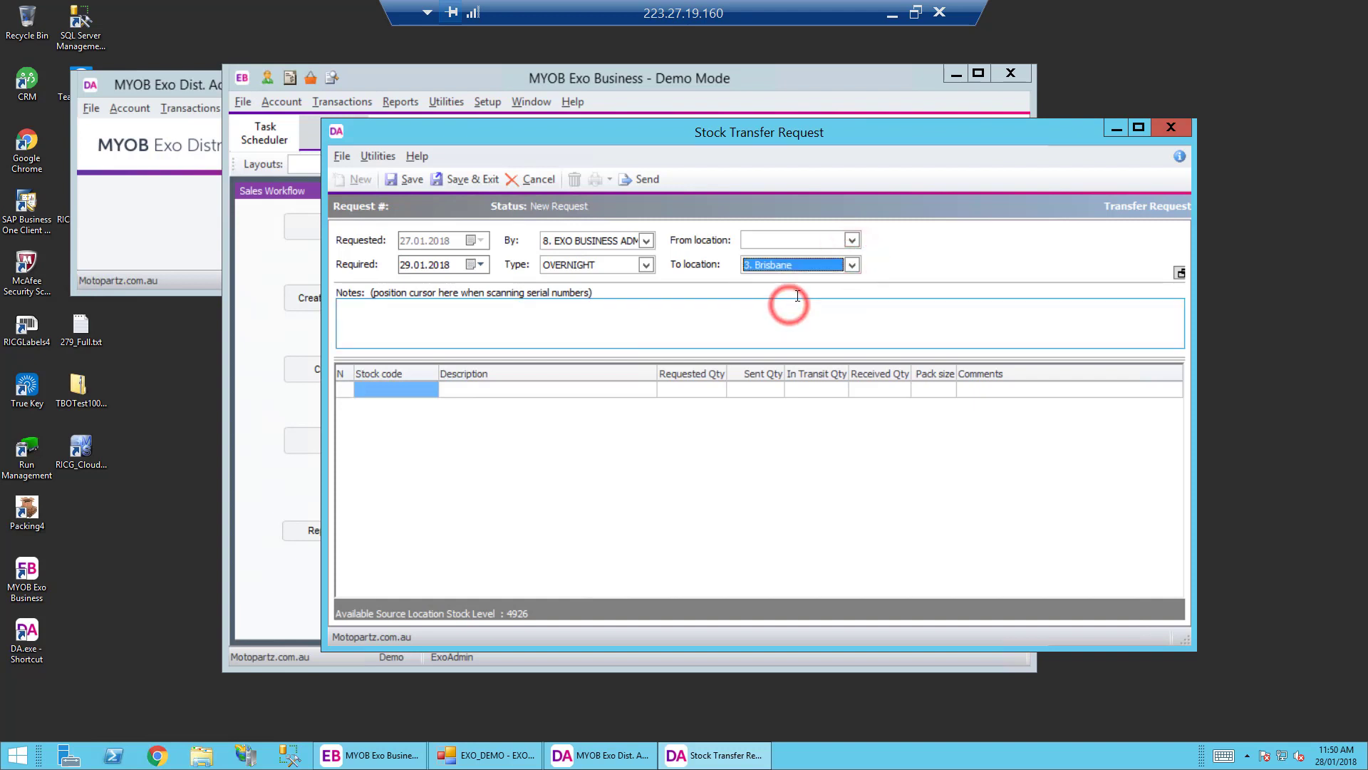
{"action": "left_click", "coordinate": [850, 240]}
{"action": "left_click", "coordinate": [783, 255]}
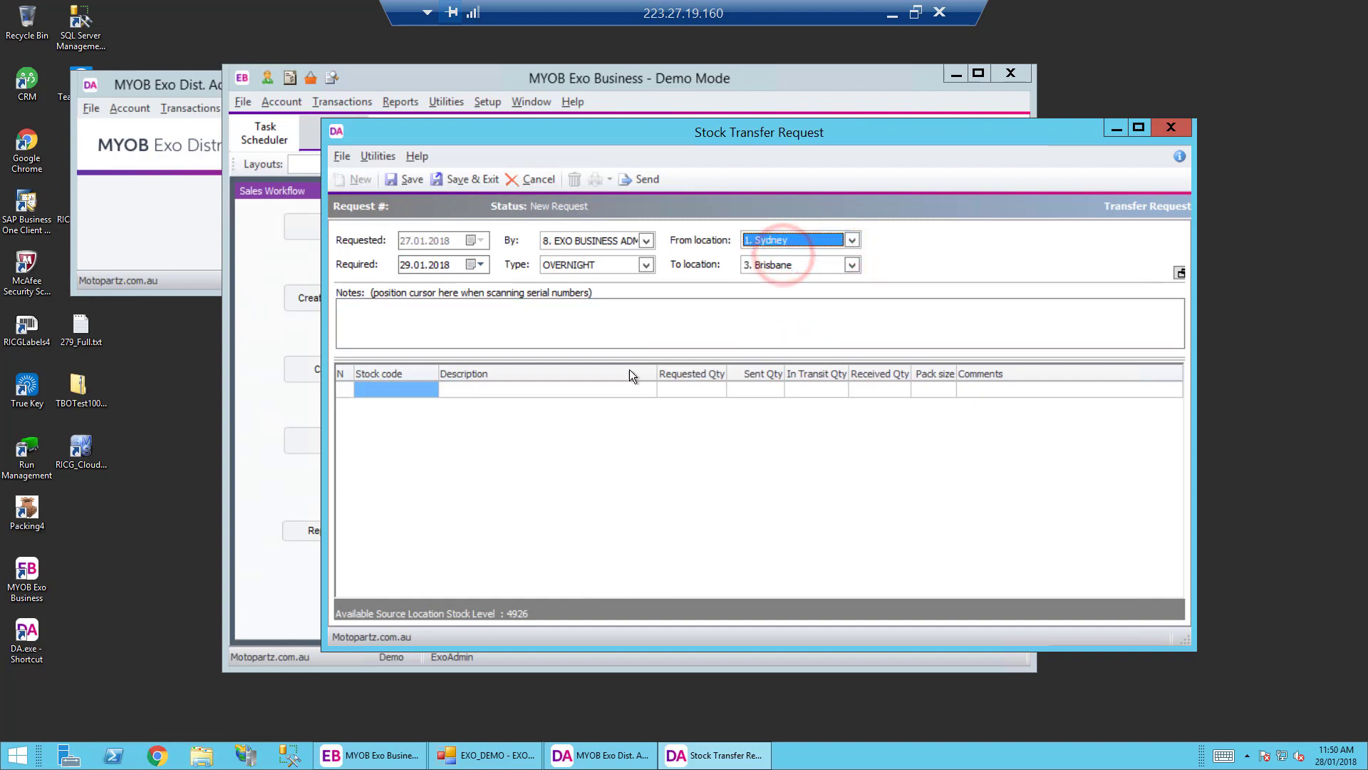
Step: Look up stock item AIRPRE01 (Air Pressure Gauge) and add it to the transfer request with a requested quantity of 2
{"action": "left_click", "coordinate": [416, 391]}
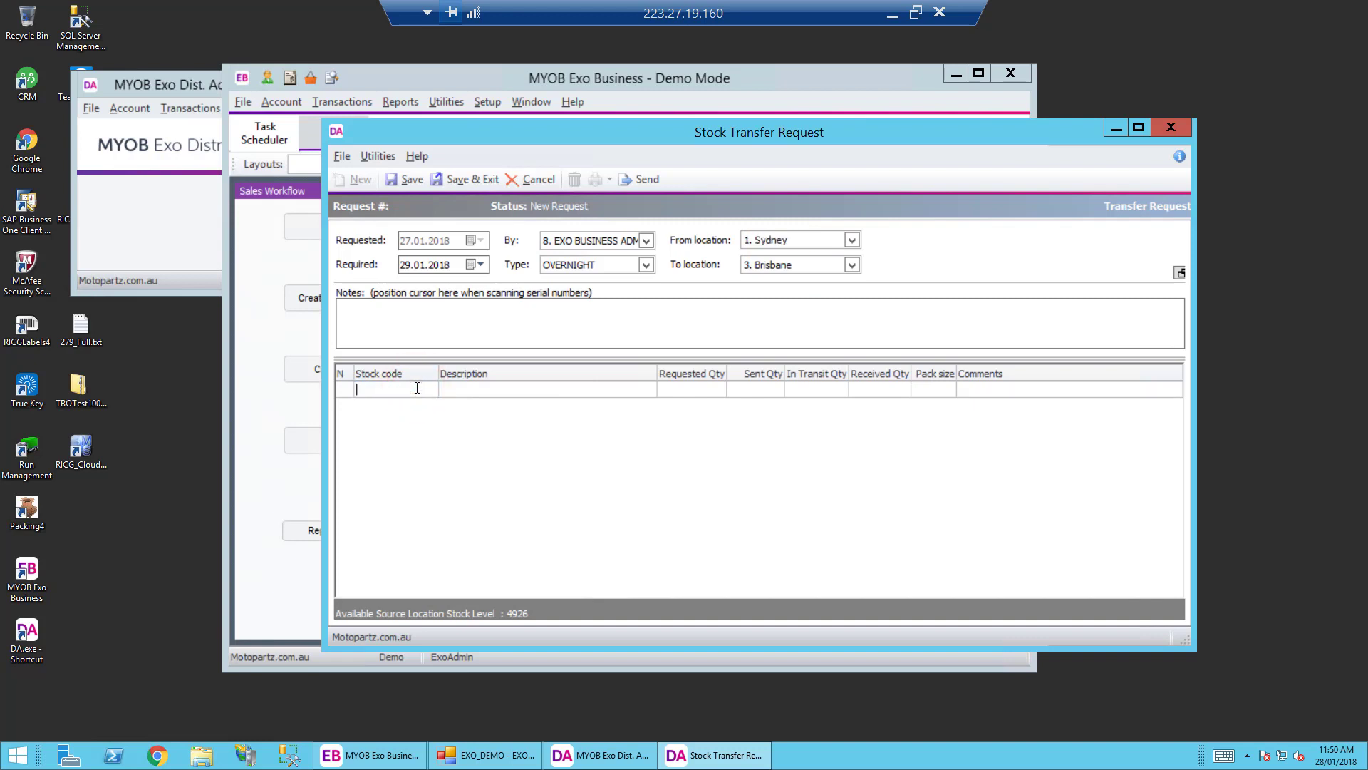
{"action": "type", "text": "?"}
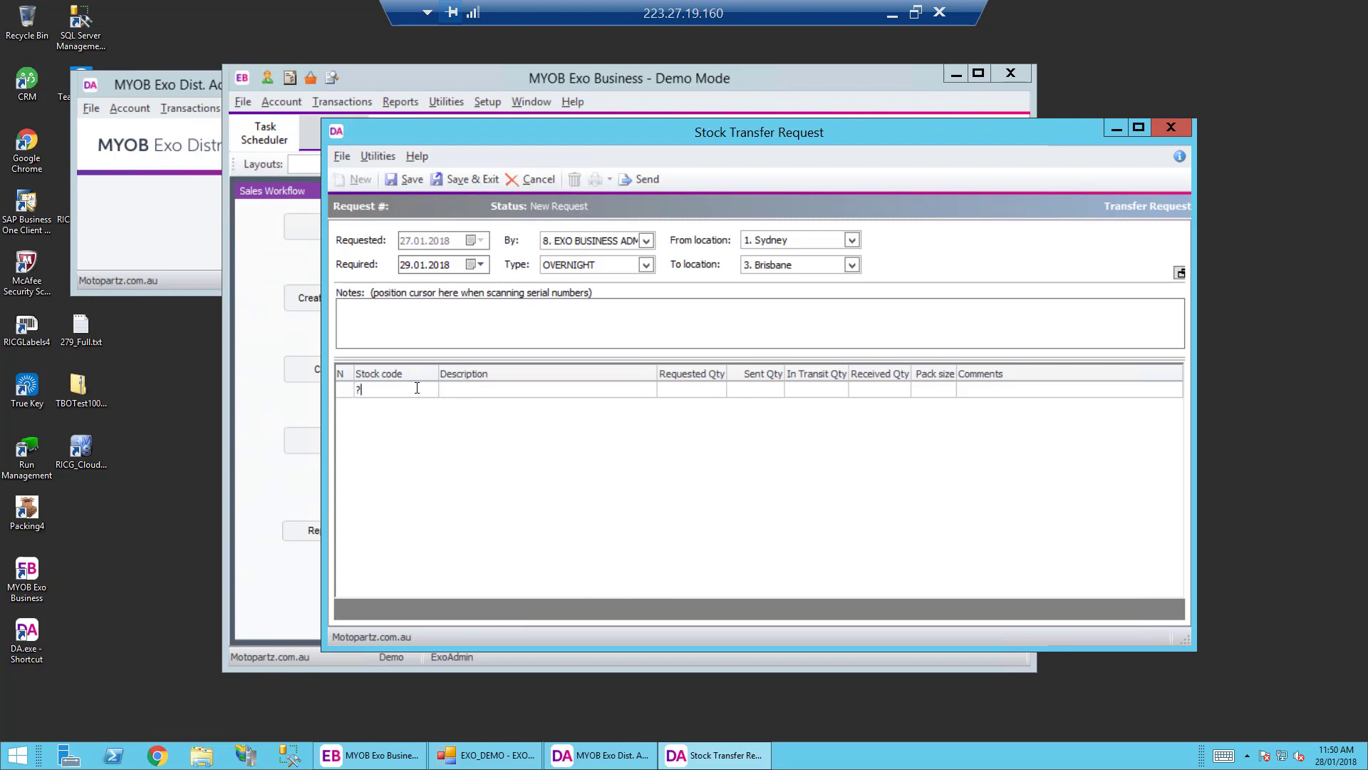
{"action": "key", "text": "Return"}
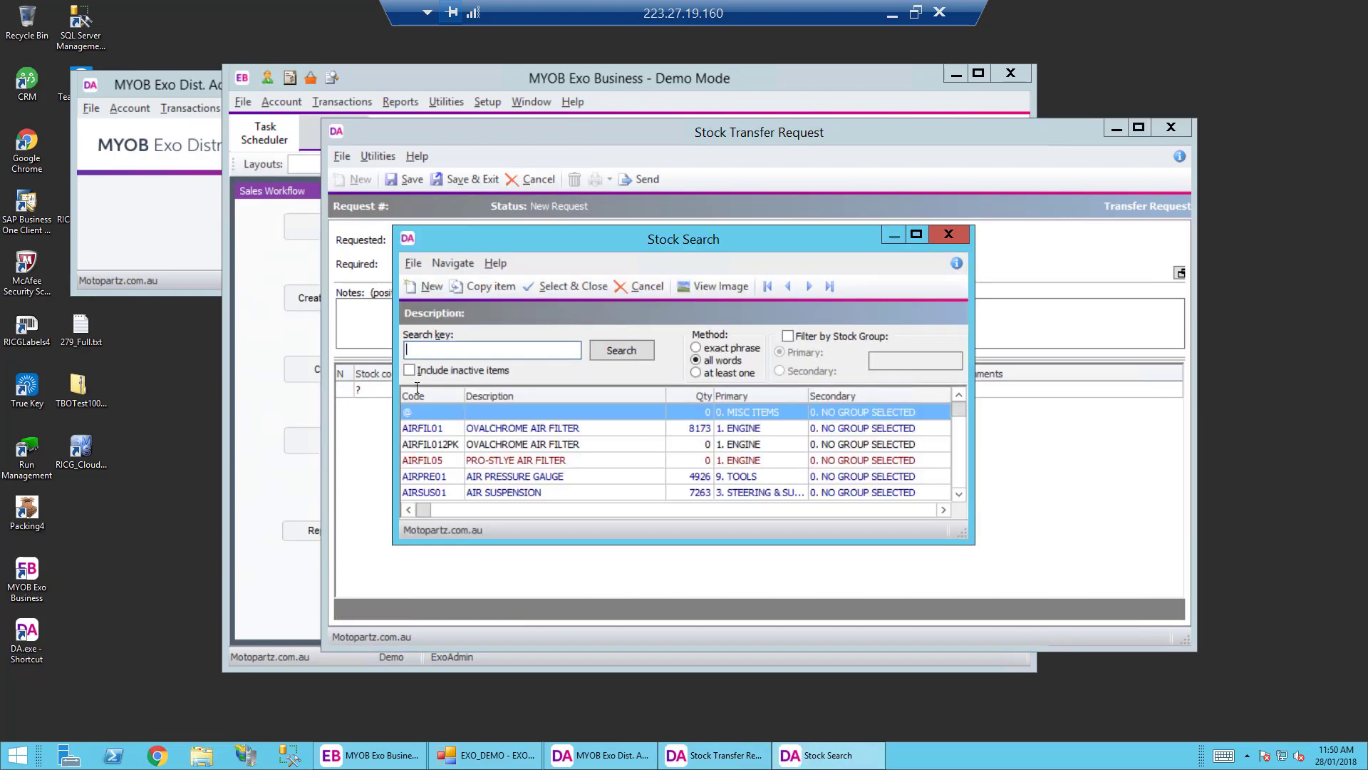
{"action": "left_click", "coordinate": [437, 477]}
{"action": "double_click", "coordinate": [438, 477]}
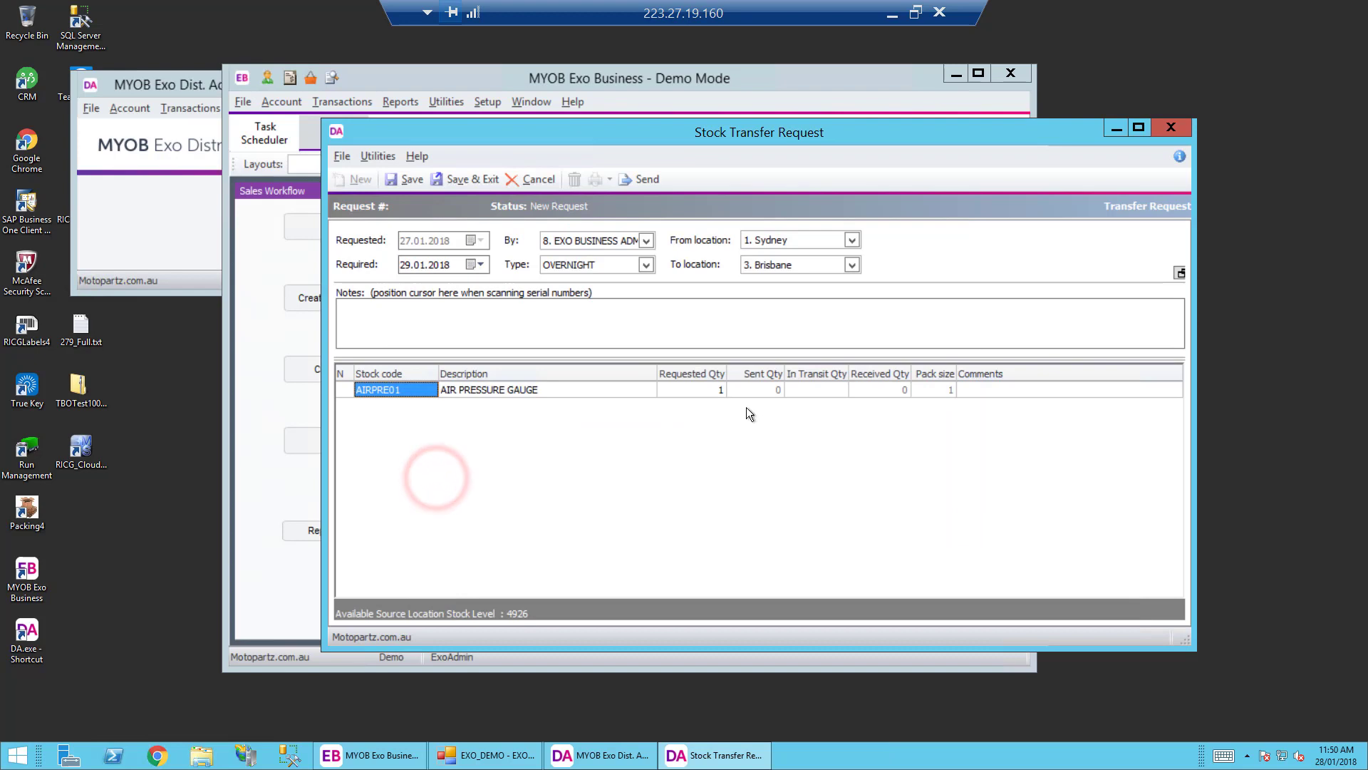
{"action": "left_click", "coordinate": [716, 394]}
{"action": "type", "text": "2"}
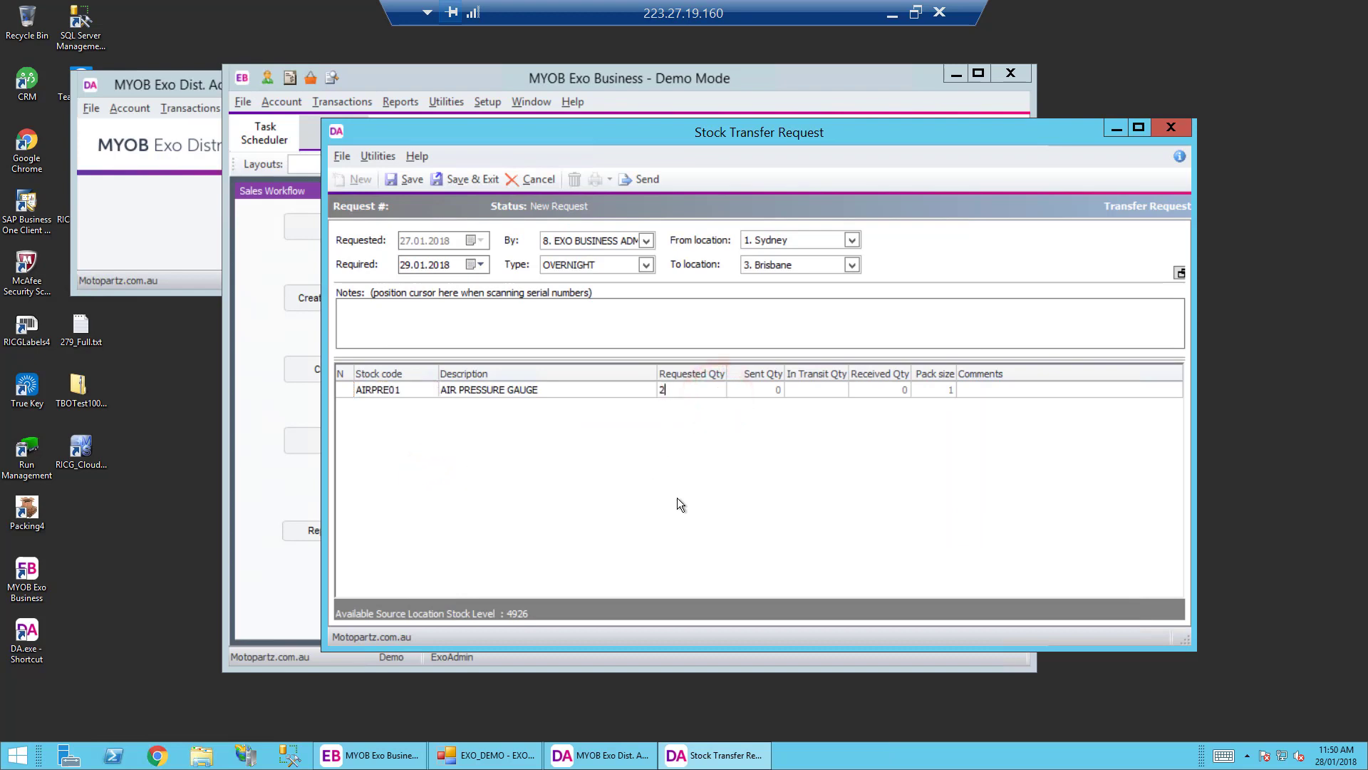
Step: Save and exit the transfer request, and refresh the list of stock transfer requests
{"action": "left_click", "coordinate": [394, 183]}
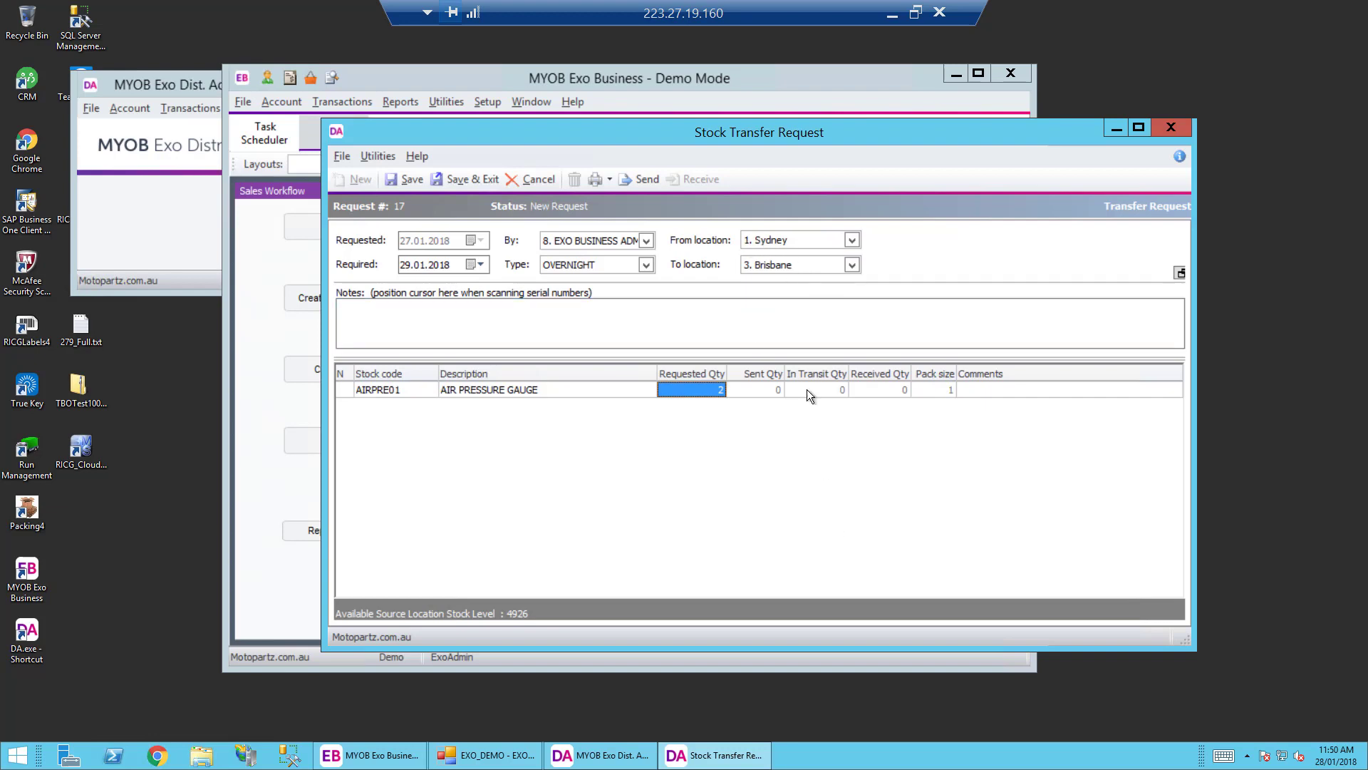
{"action": "left_click", "coordinate": [456, 181]}
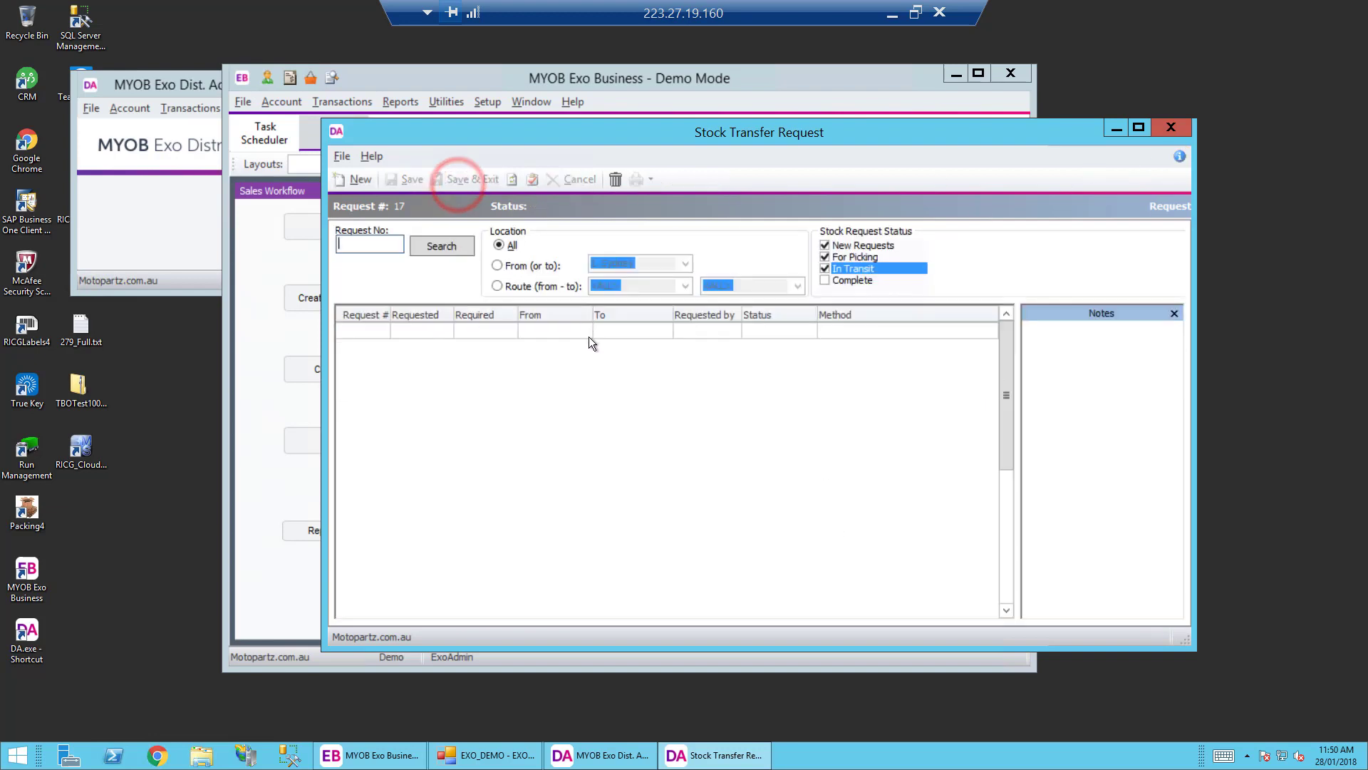
{"action": "left_click", "coordinate": [430, 249]}
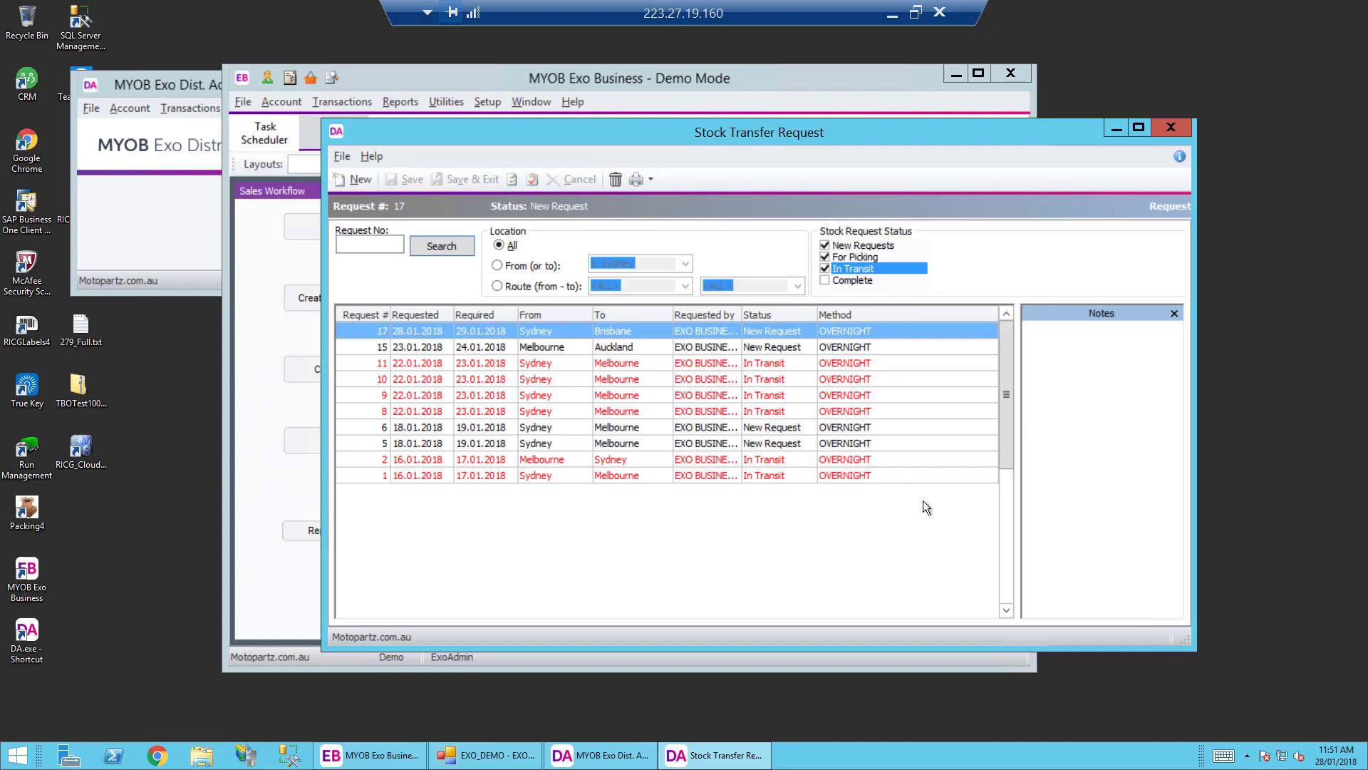
Step: Switch to the TBO4 web app and find the open Direct Transfers in Pick Pack Manager
{"action": "left_click", "coordinate": [892, 13]}
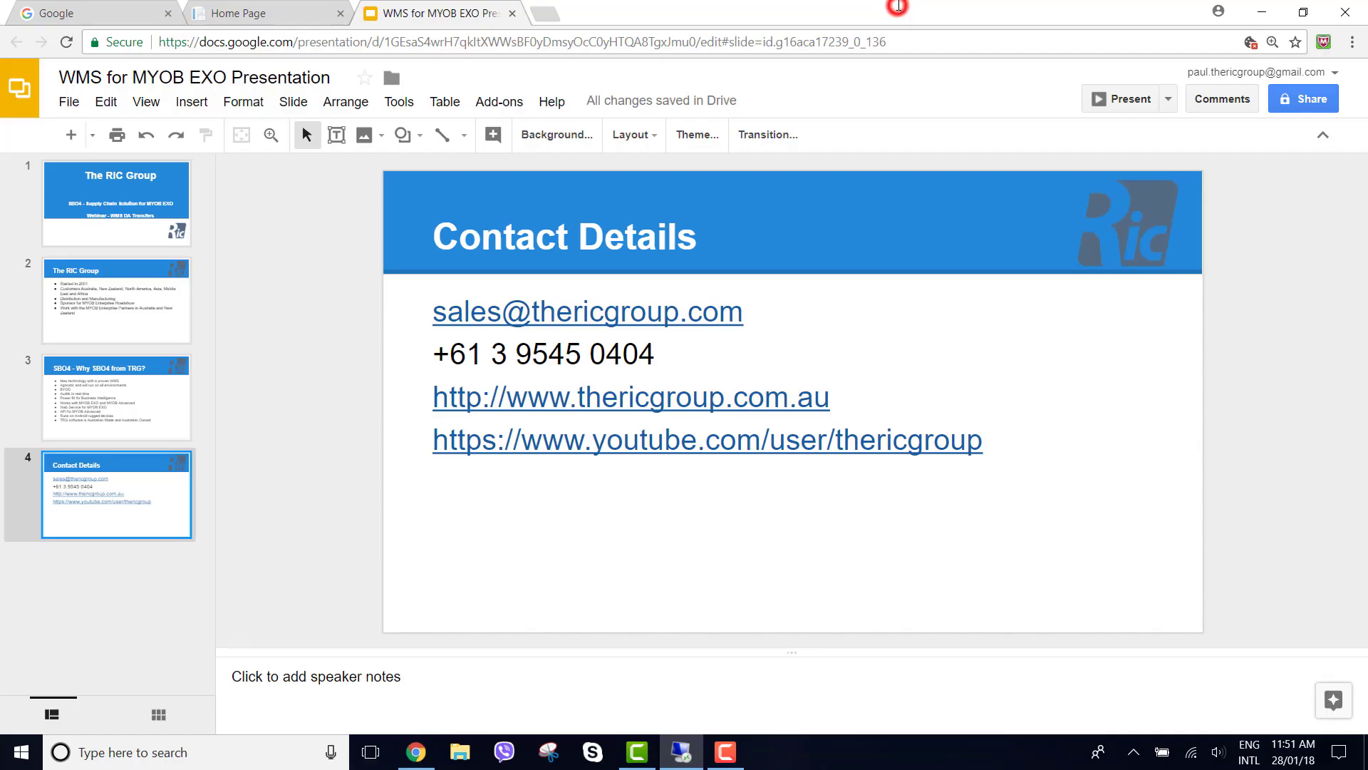
{"action": "left_click", "coordinate": [288, 10]}
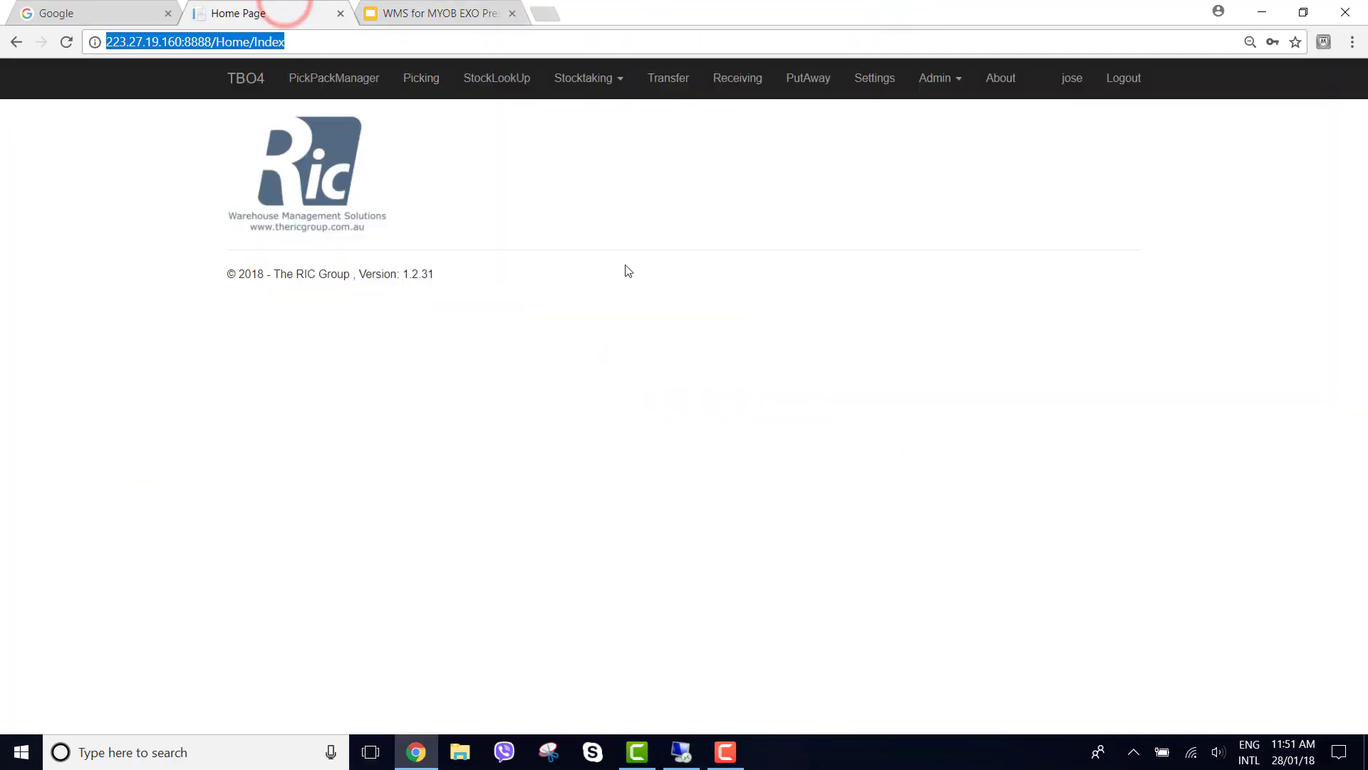
{"action": "left_click", "coordinate": [792, 528]}
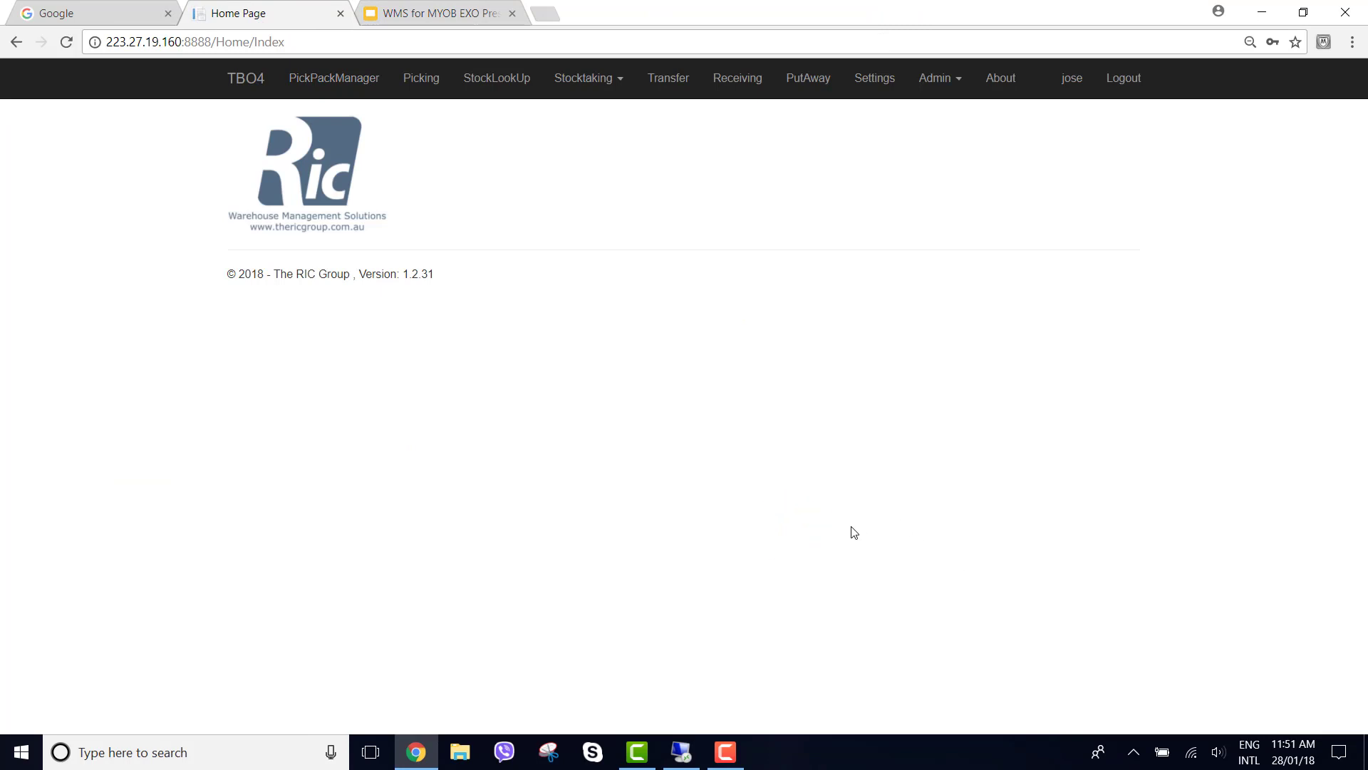
{"action": "left_click", "coordinate": [332, 76]}
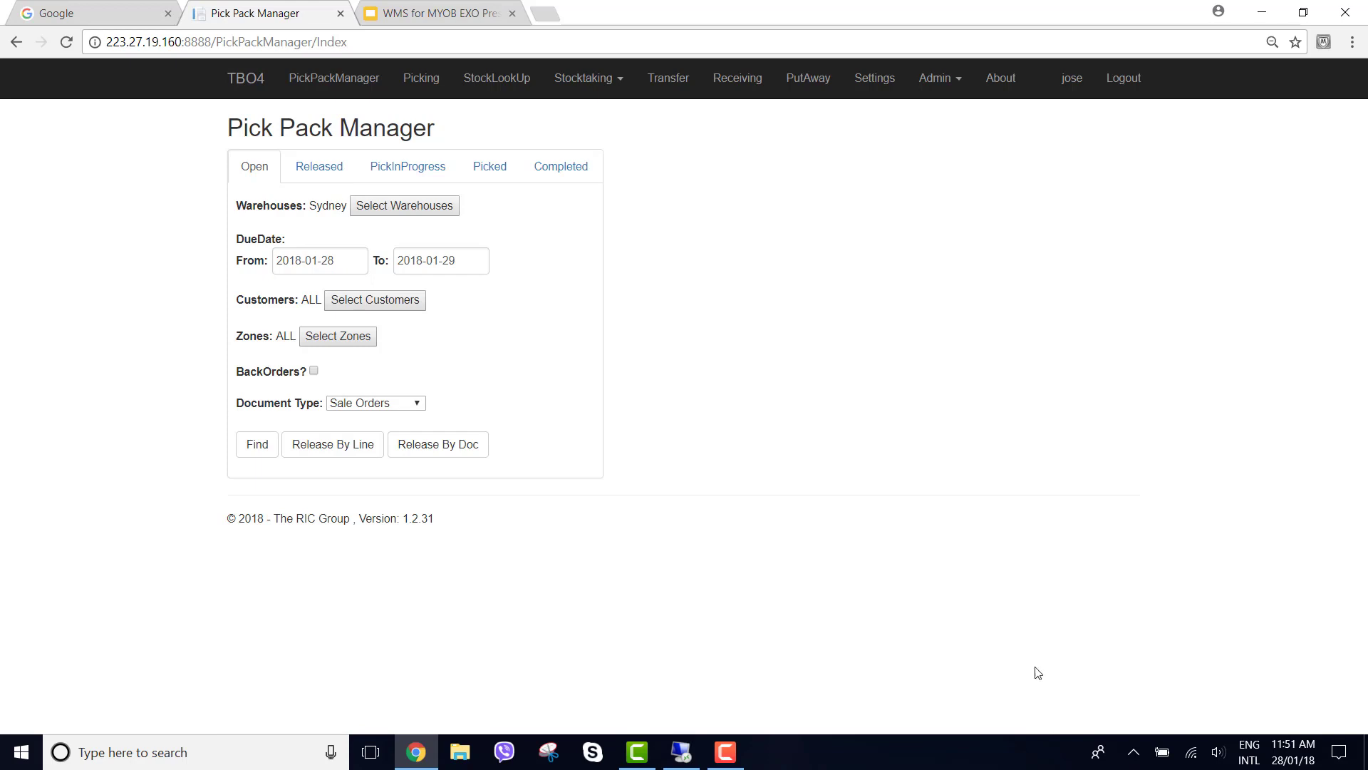
{"action": "left_click", "coordinate": [416, 402]}
{"action": "left_click", "coordinate": [351, 459]}
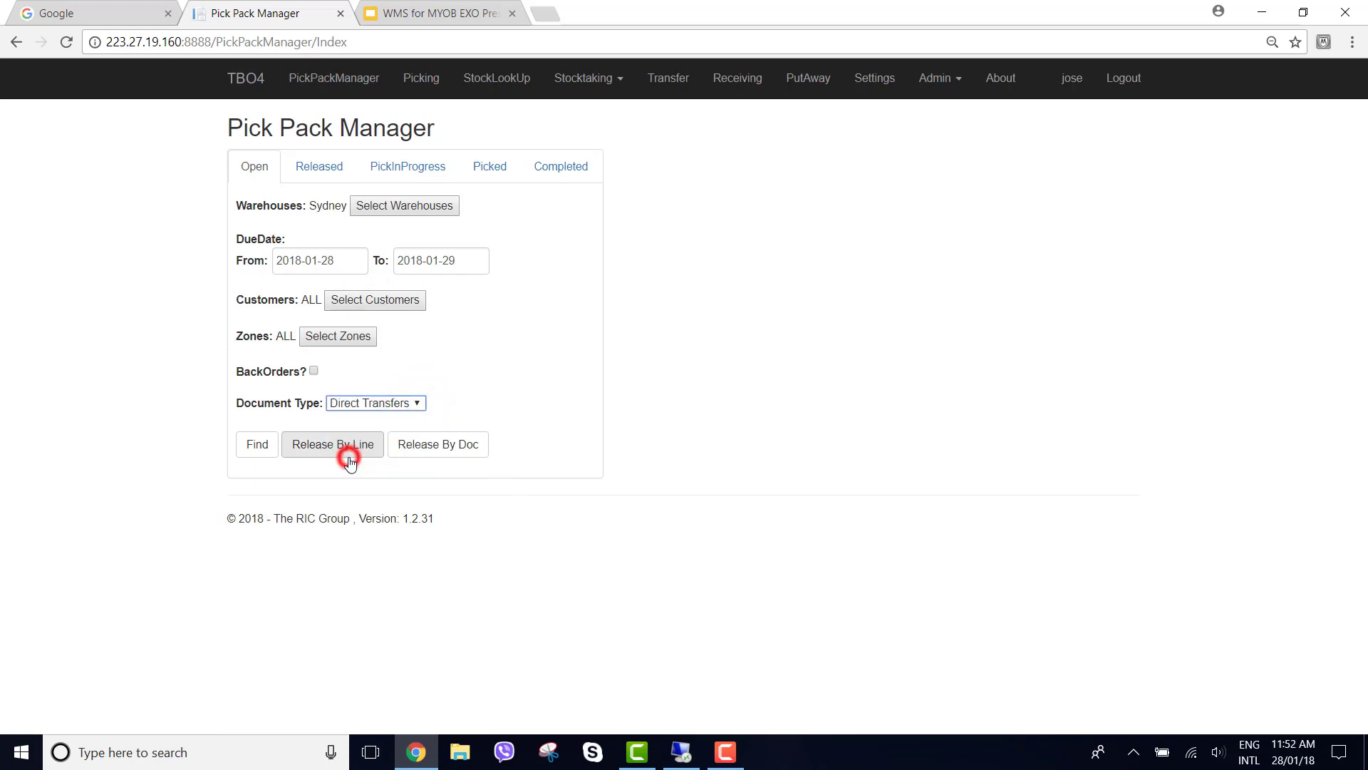
{"action": "left_click", "coordinate": [261, 444]}
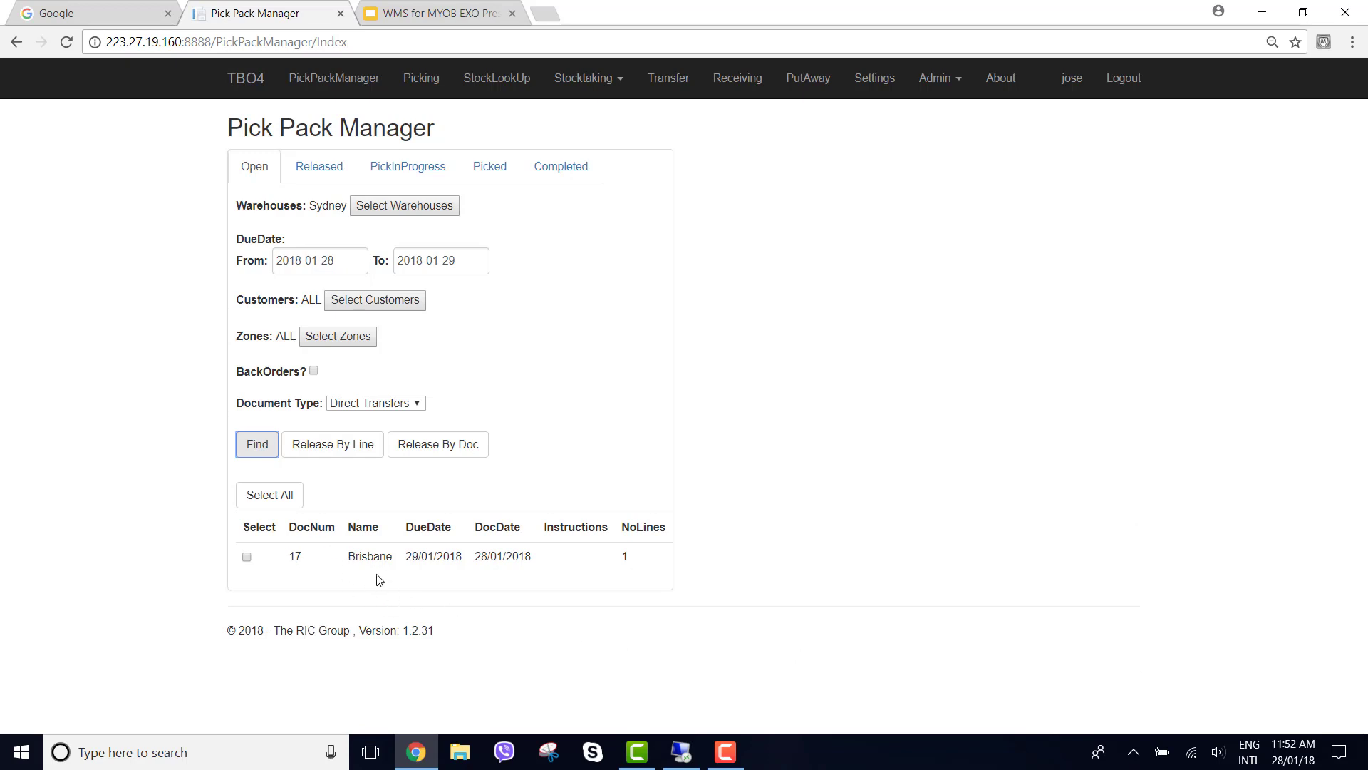
Step: Release the Brisbane transfer for picking by document, and show the released picks
{"action": "left_click", "coordinate": [247, 557]}
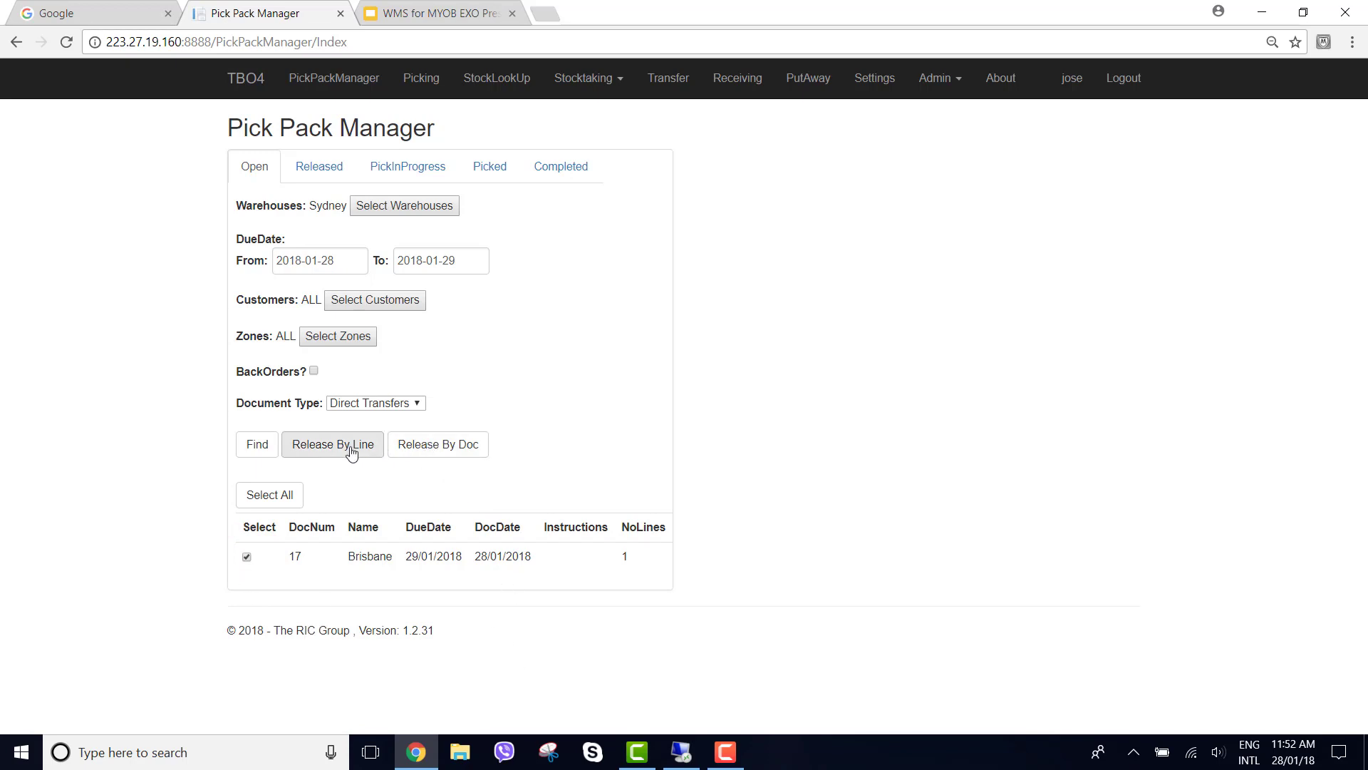
{"action": "left_click", "coordinate": [404, 451]}
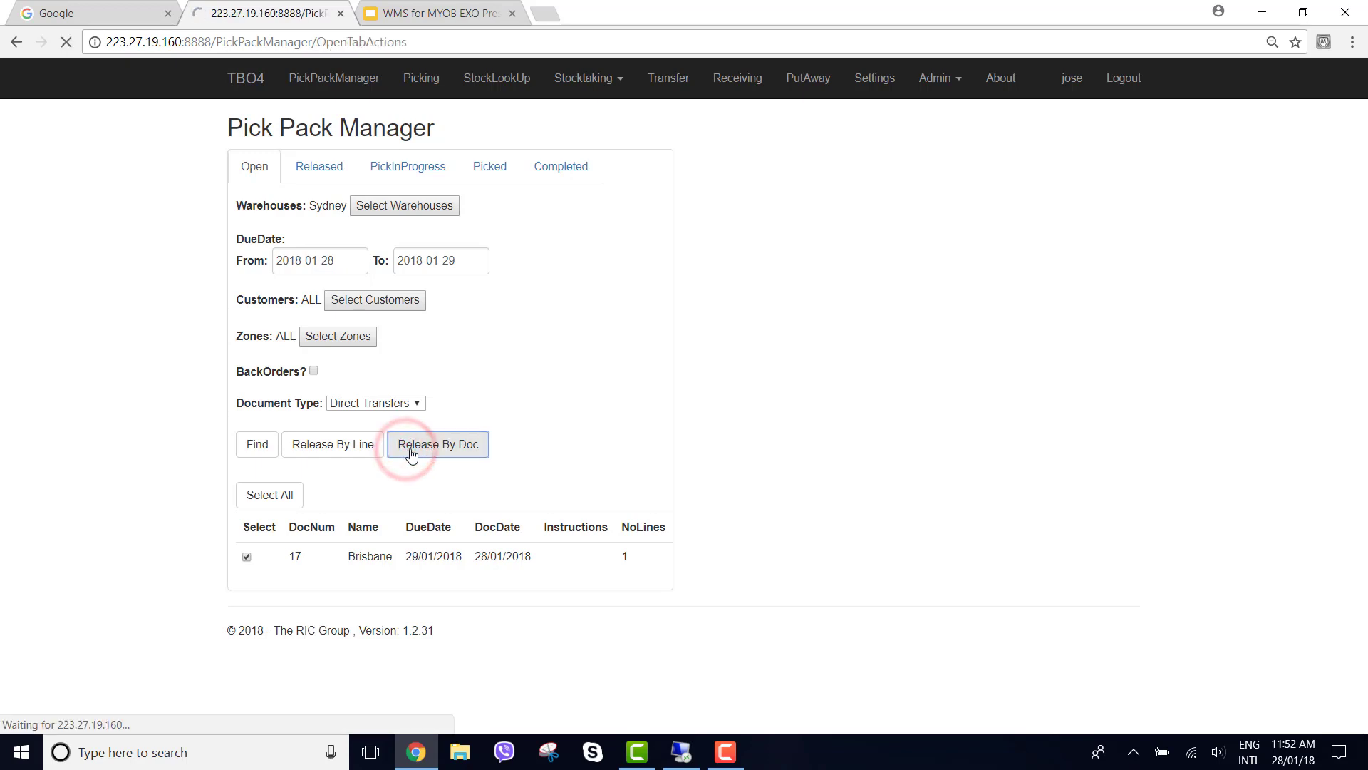
{"action": "left_click", "coordinate": [309, 171]}
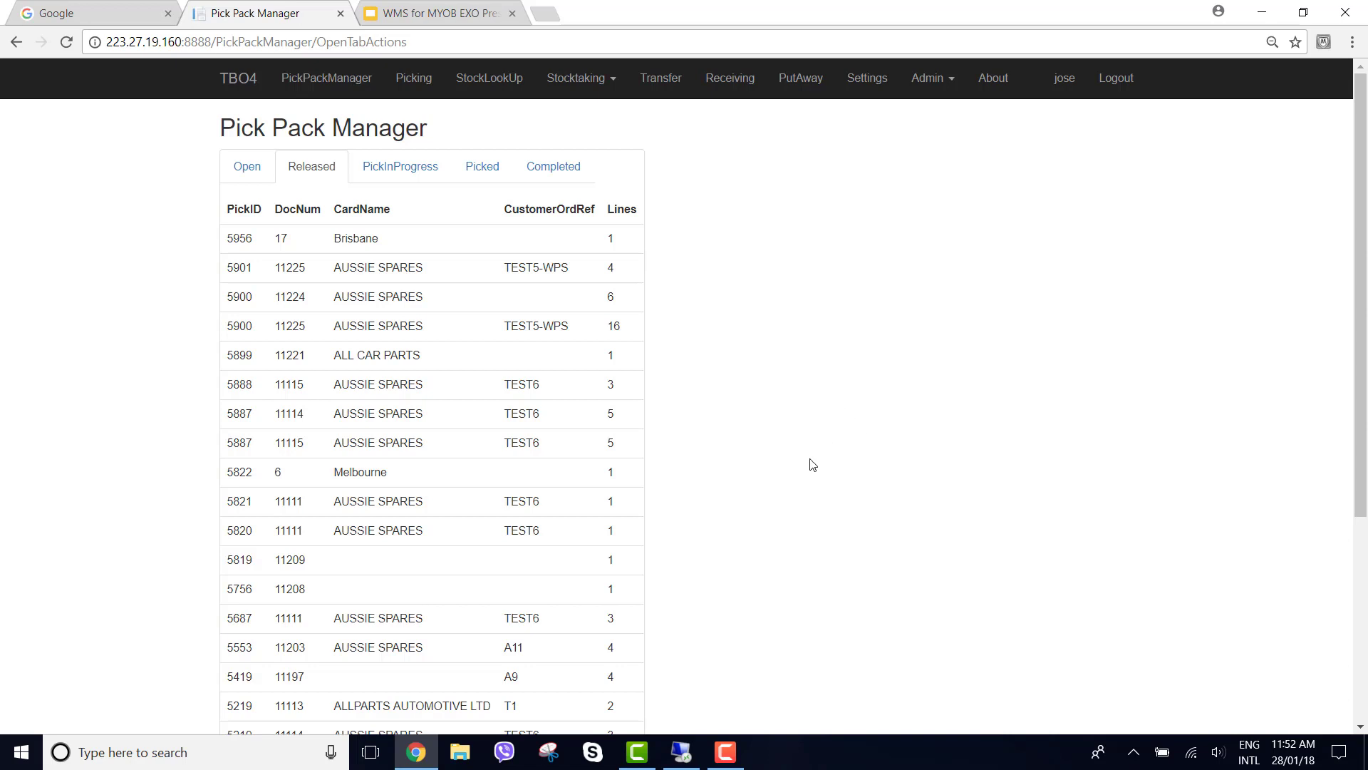
Step: Open the Brisbane DA Transfer in Picking and bring up the bin locations for its AIRPRE01 line
{"action": "left_click", "coordinate": [420, 78]}
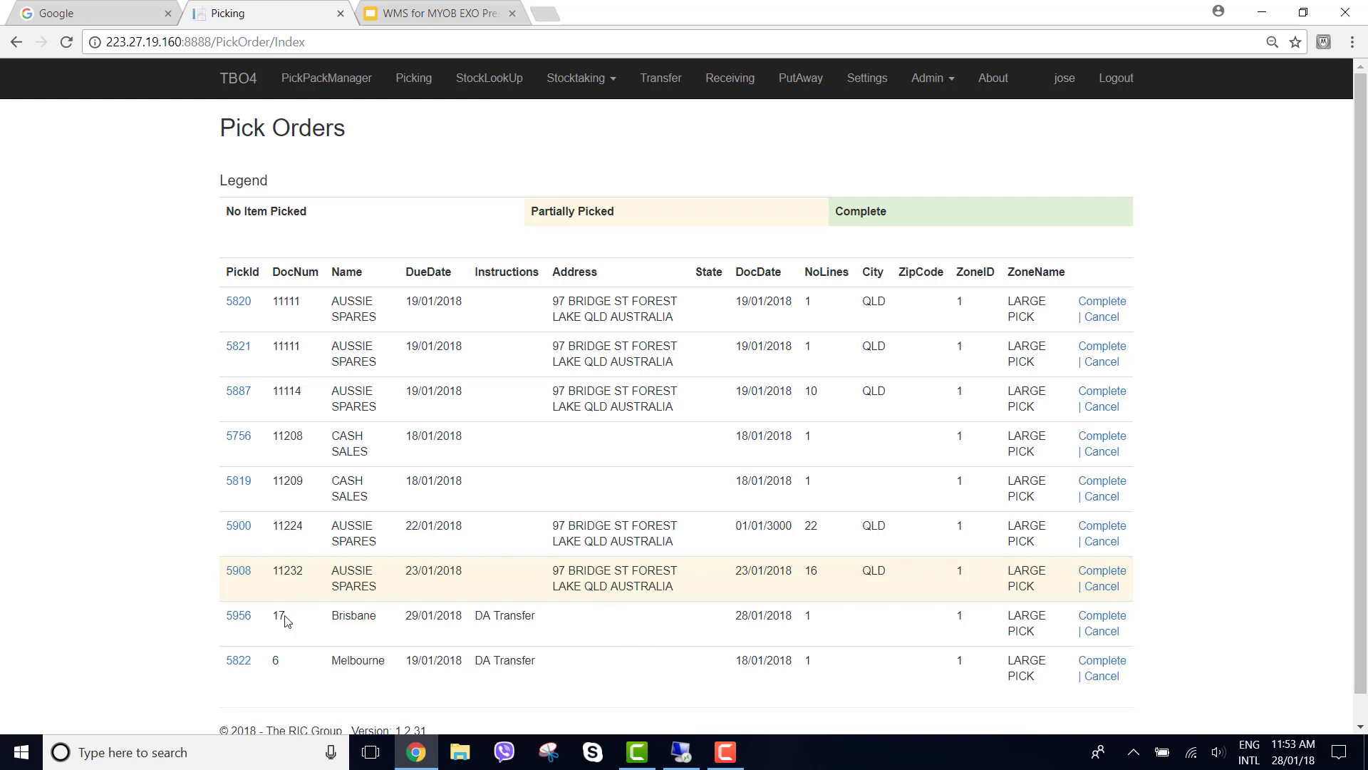
{"action": "left_click", "coordinate": [239, 615]}
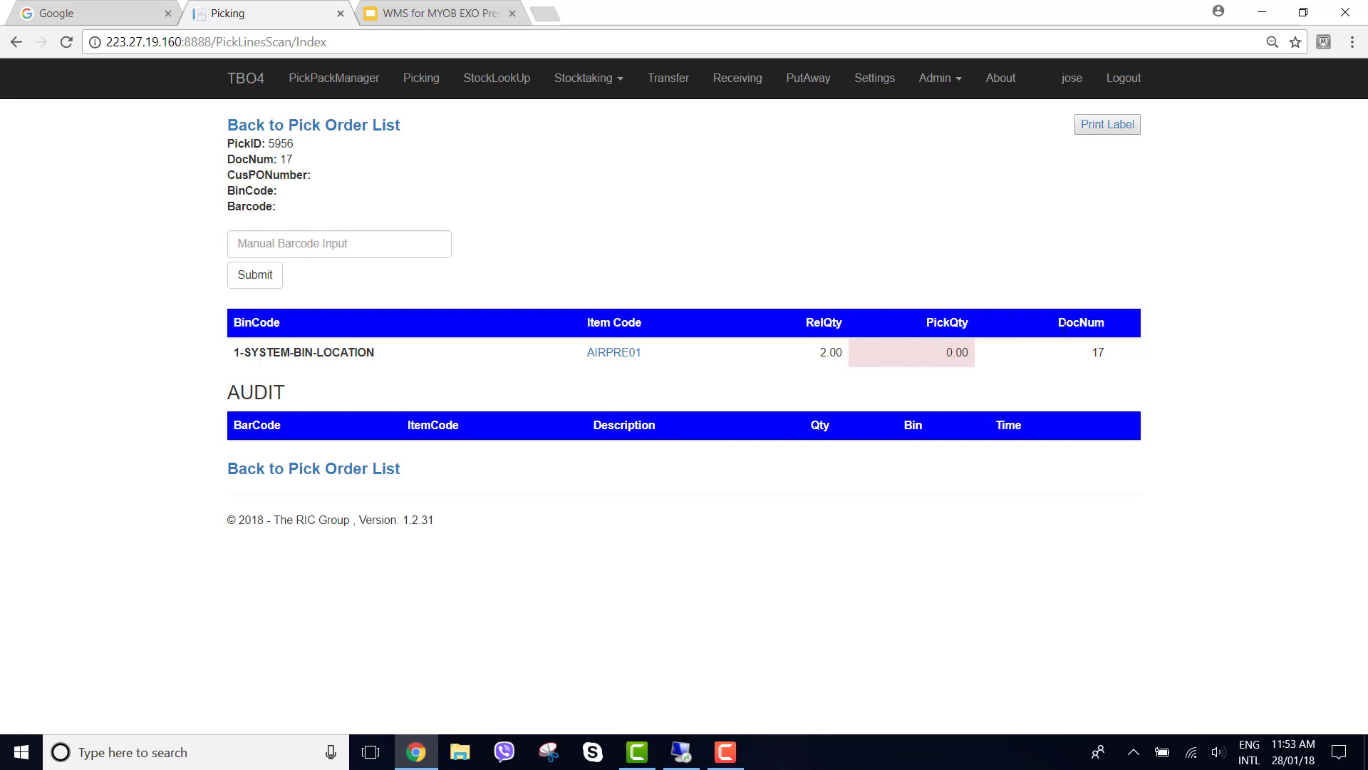
{"action": "left_click", "coordinate": [613, 357]}
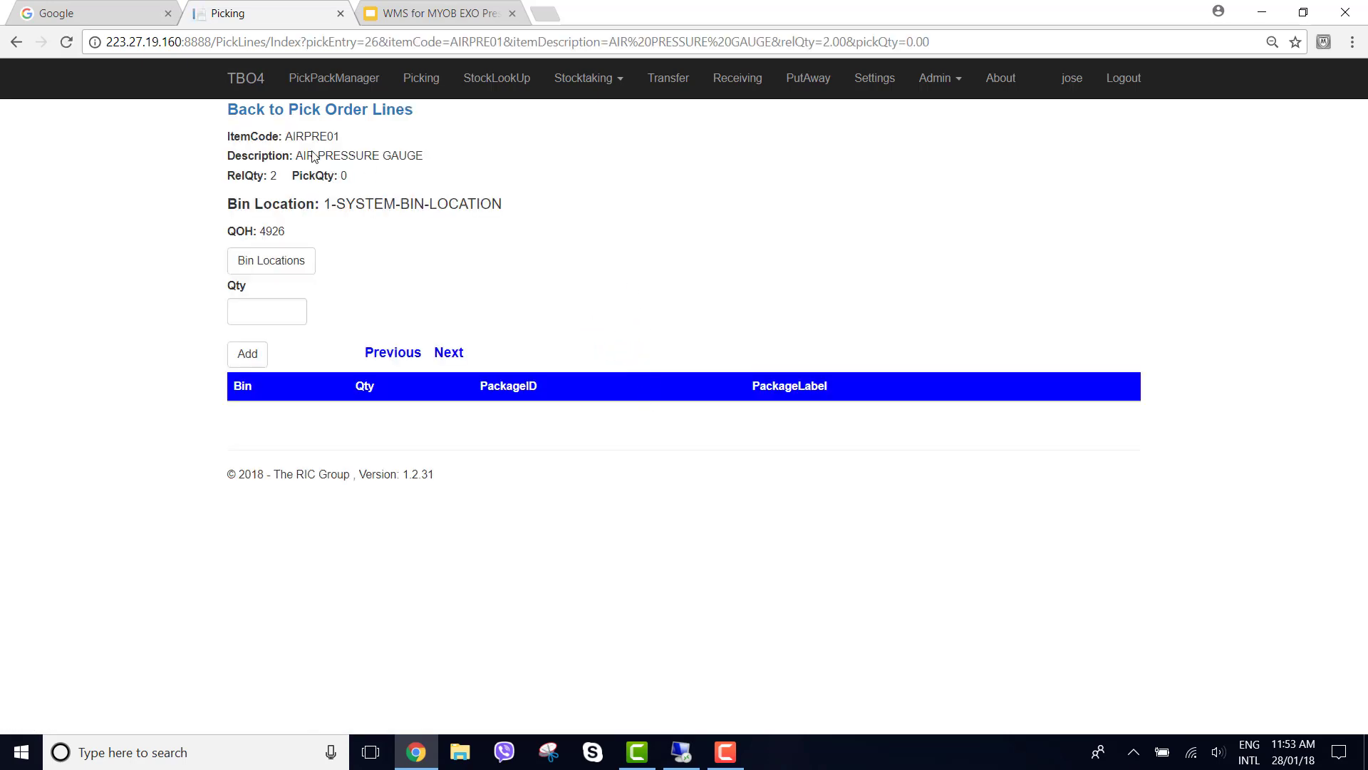
{"action": "left_click", "coordinate": [262, 250]}
{"action": "left_click", "coordinate": [262, 261]}
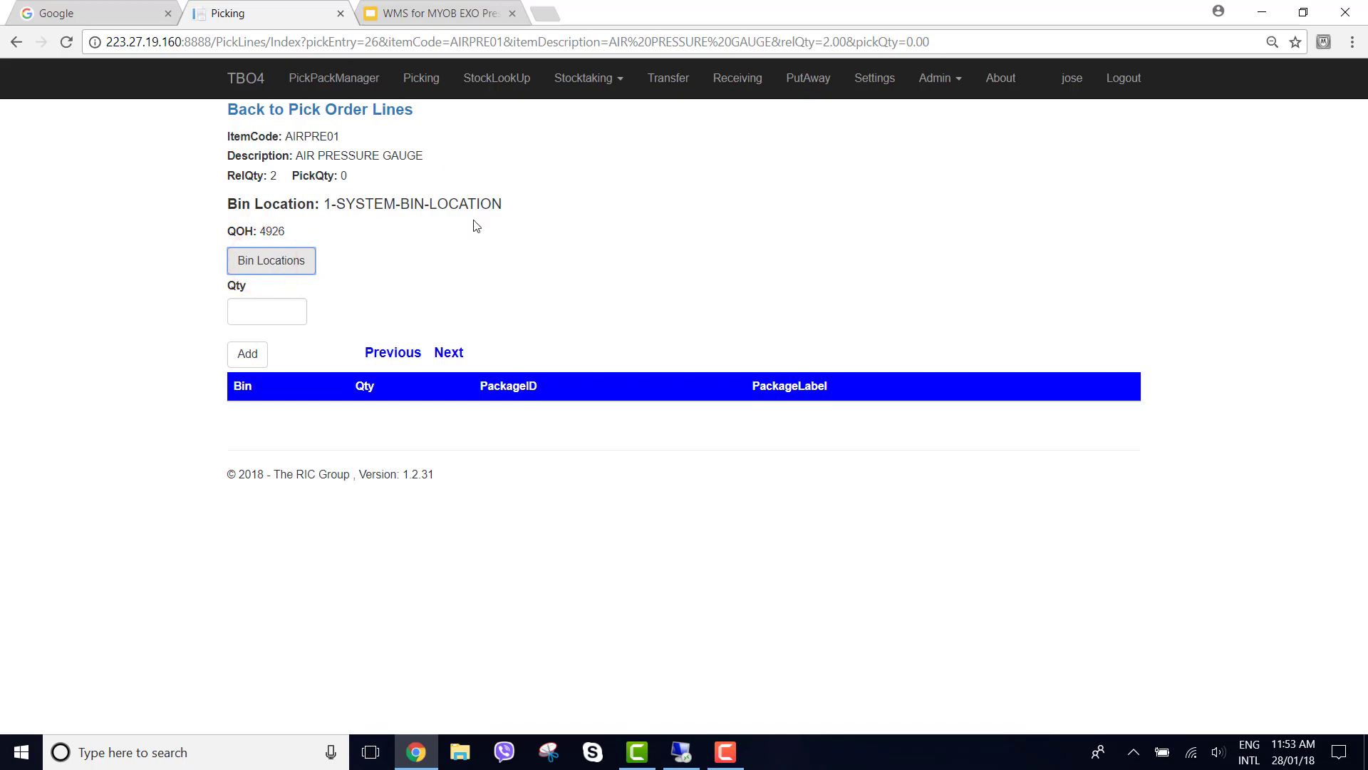
Step: Check AIRPRE01's stock by location from the Brisbane request in the remote MYOB Exo session, close the records, and return to TBO4
{"action": "left_click", "coordinate": [681, 752]}
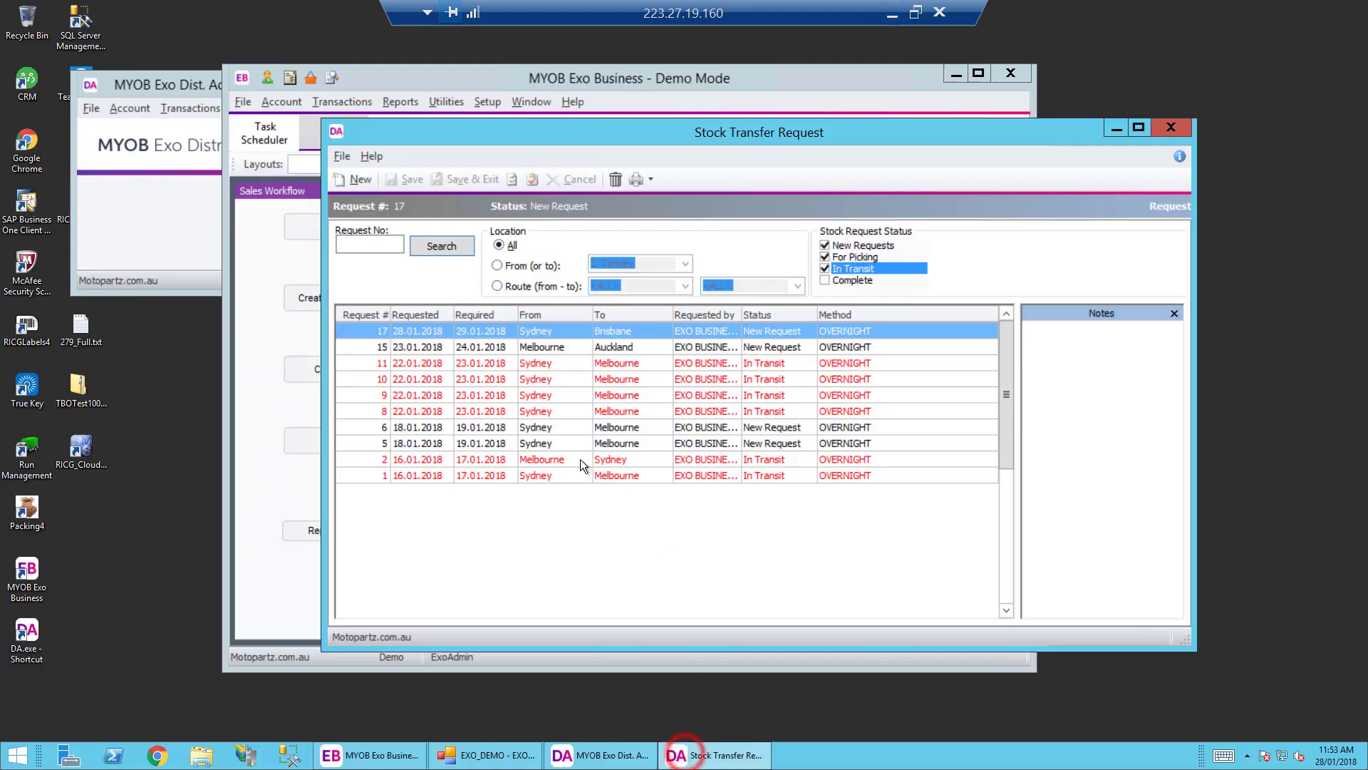
{"action": "double_click", "coordinate": [420, 330]}
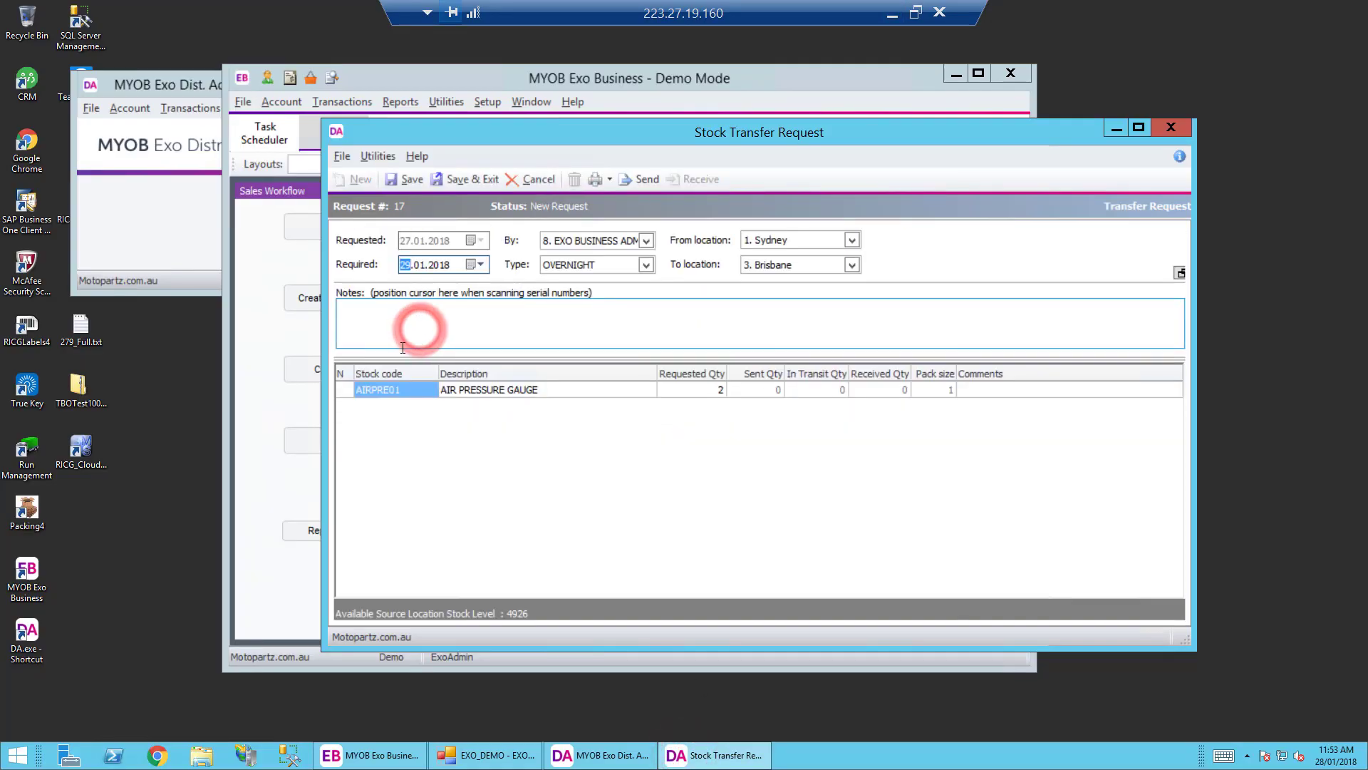
{"action": "double_click", "coordinate": [392, 388]}
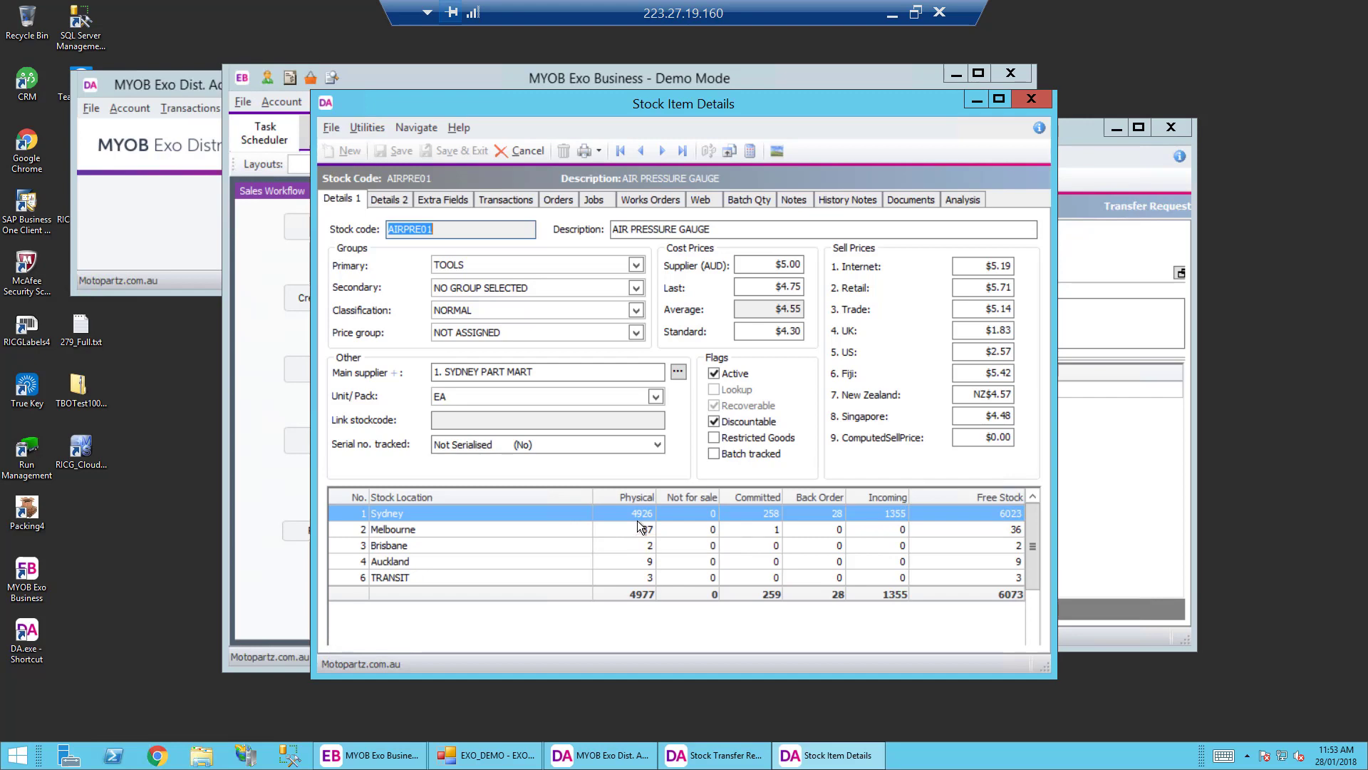
{"action": "left_click", "coordinate": [520, 151]}
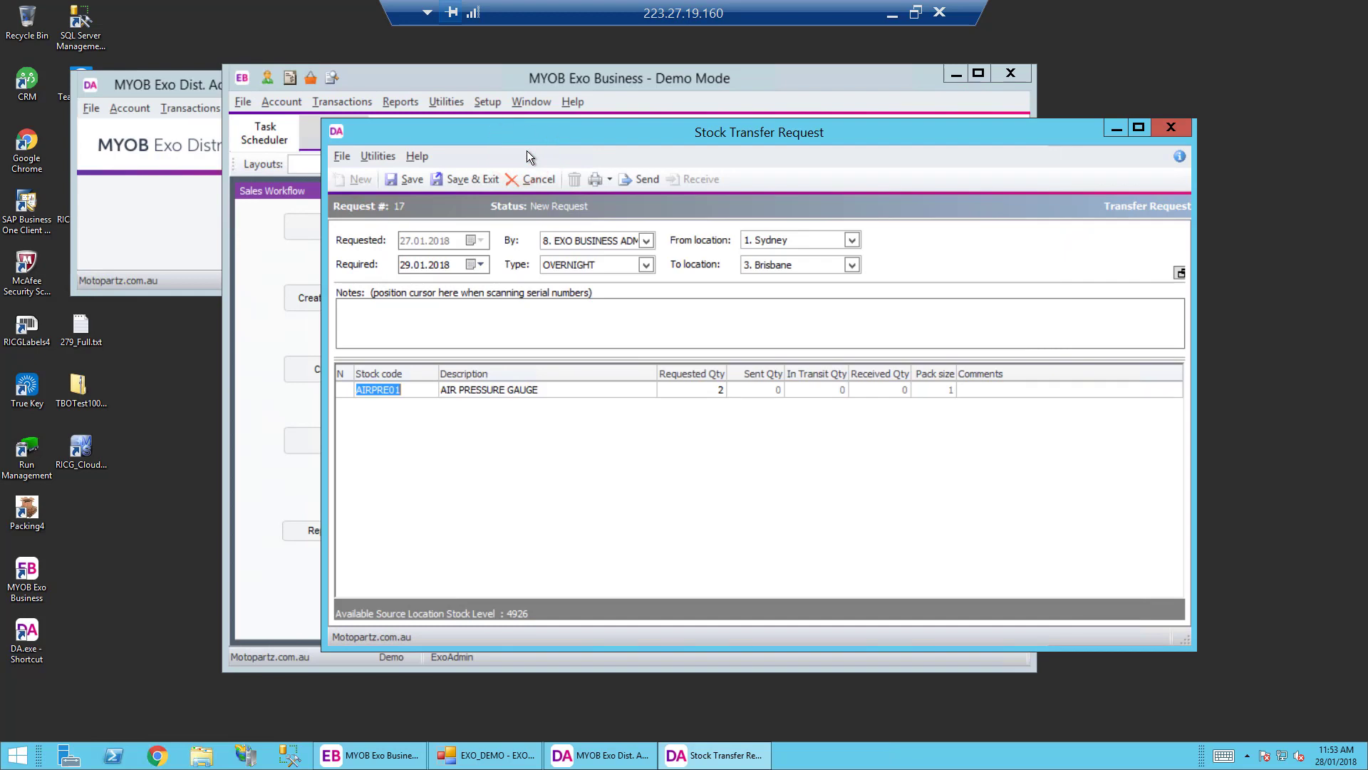
{"action": "left_click", "coordinate": [534, 178]}
{"action": "left_click", "coordinate": [667, 438]}
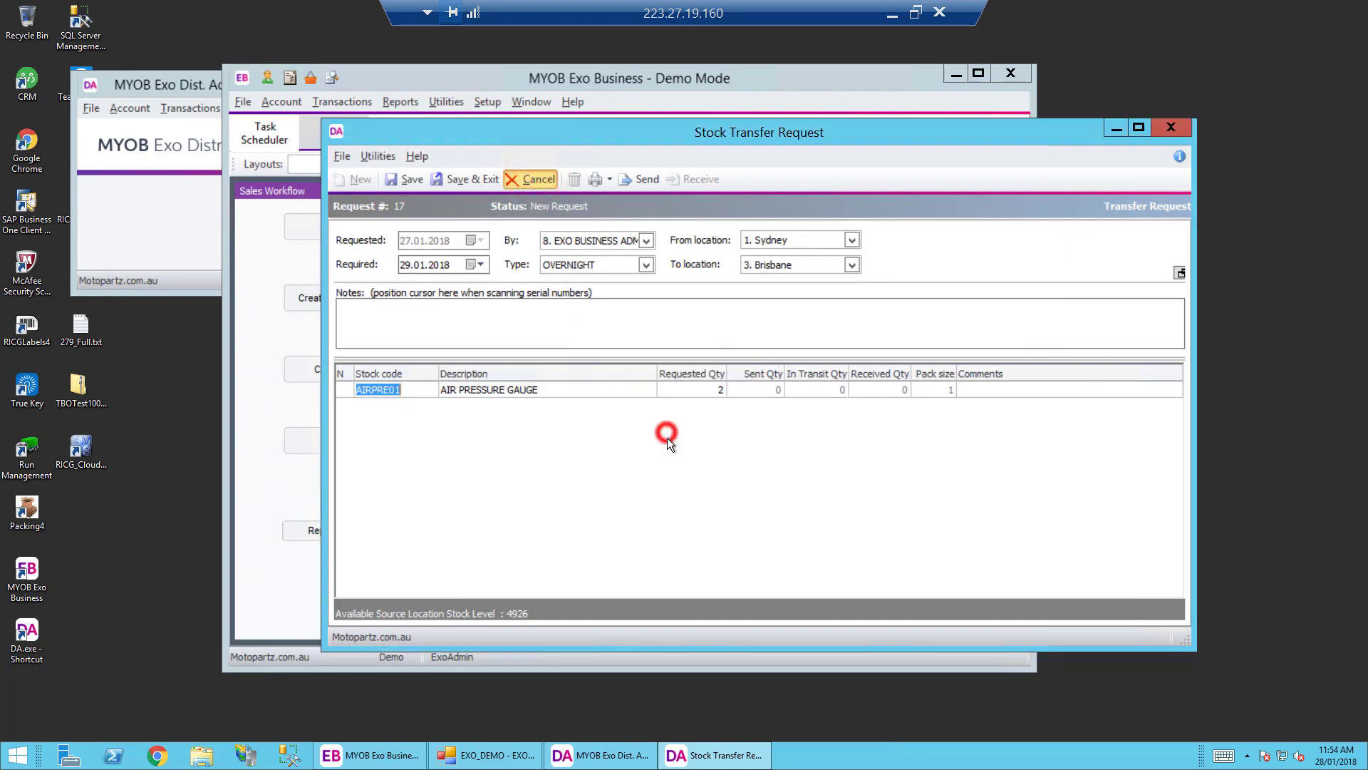
{"action": "left_click", "coordinate": [893, 14]}
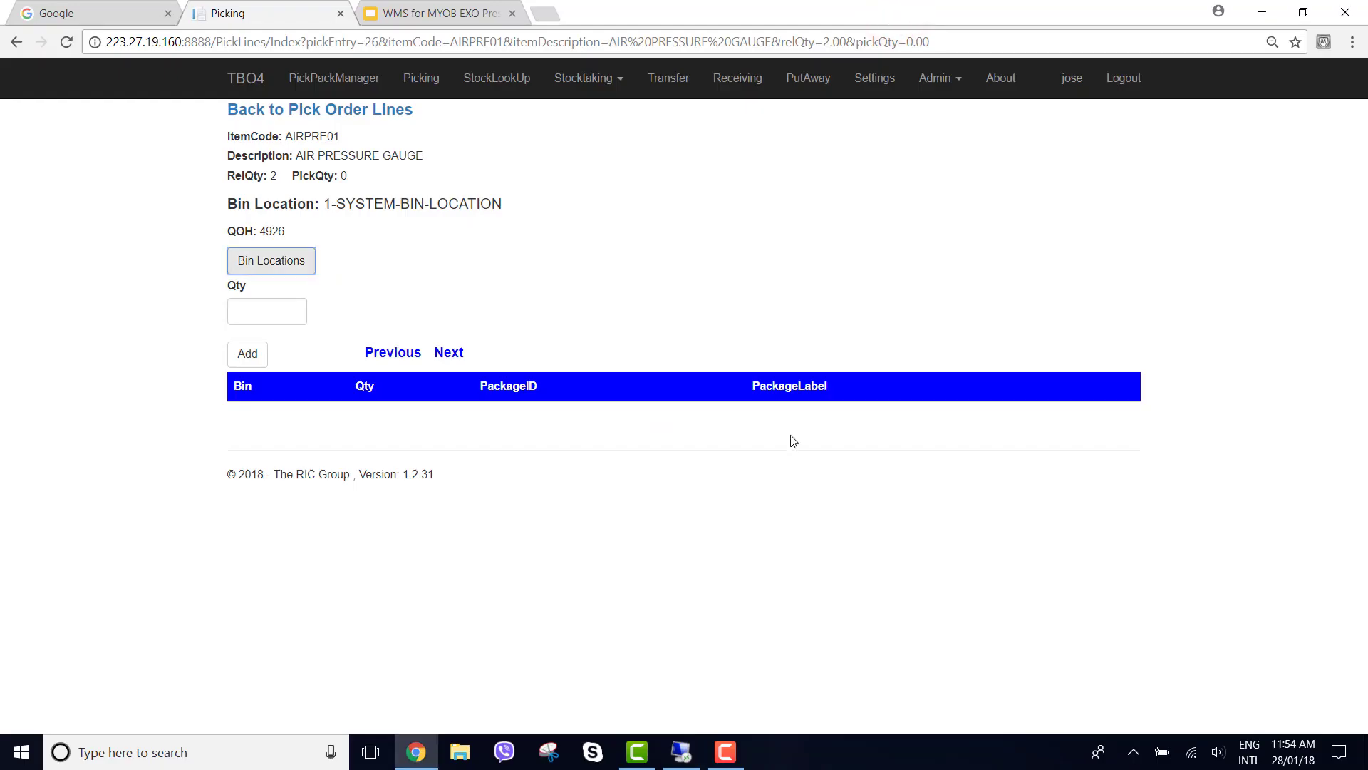
Step: Add a picked quantity of 2 for AIRPRE01 from 1-SYSTEM-BIN-LOCATION and return to the pick order lines
{"action": "left_click", "coordinate": [266, 312]}
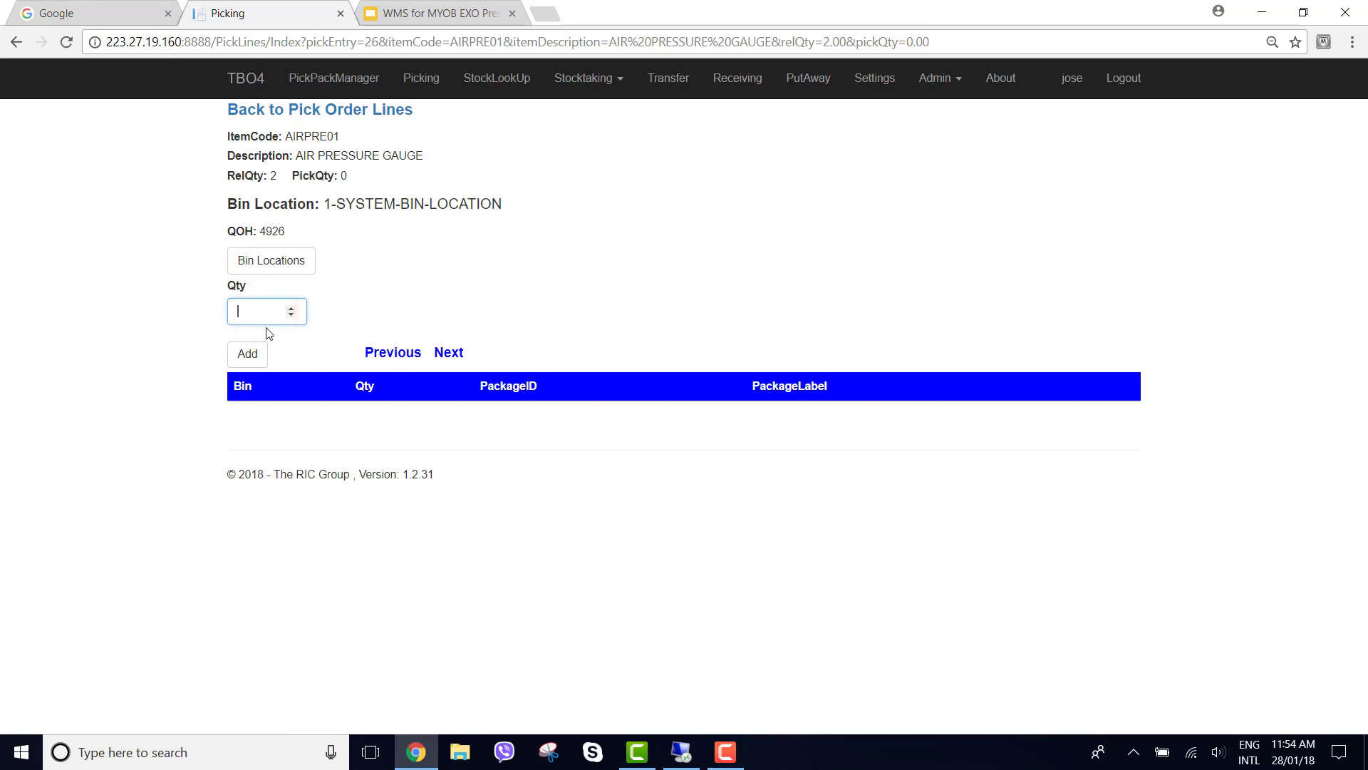
{"action": "type", "text": "2"}
{"action": "left_click", "coordinate": [248, 353]}
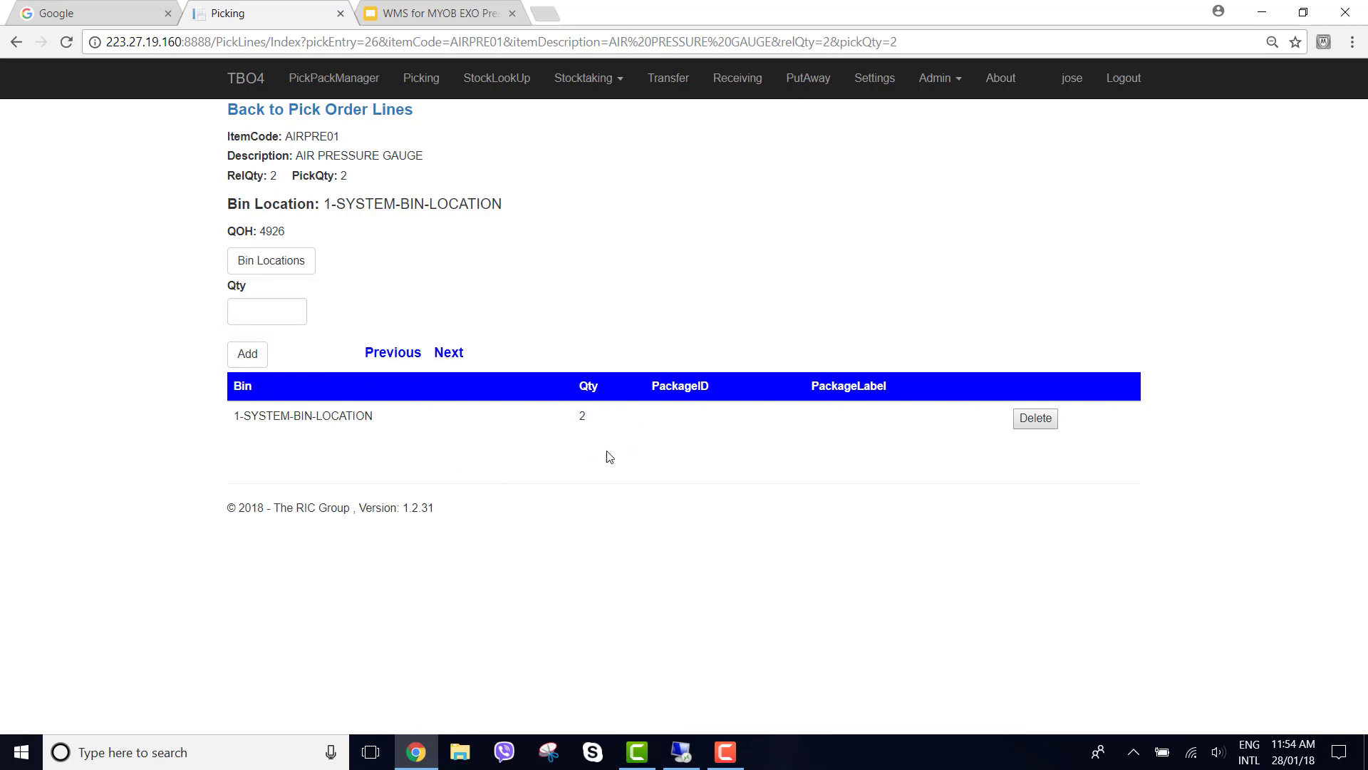
{"action": "left_click", "coordinate": [306, 112]}
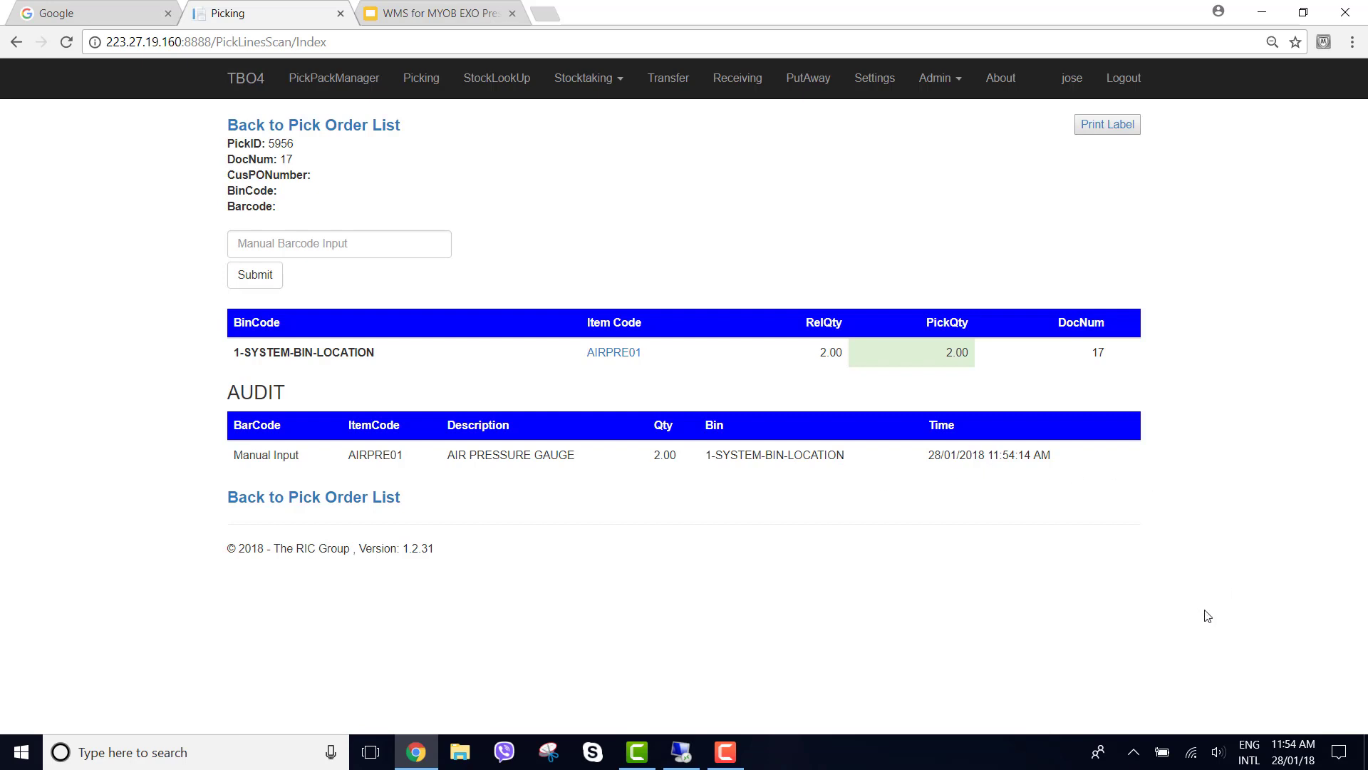
Step: Return to the pick order list and complete the Brisbane DA Transfer pick
{"action": "left_click", "coordinate": [314, 126]}
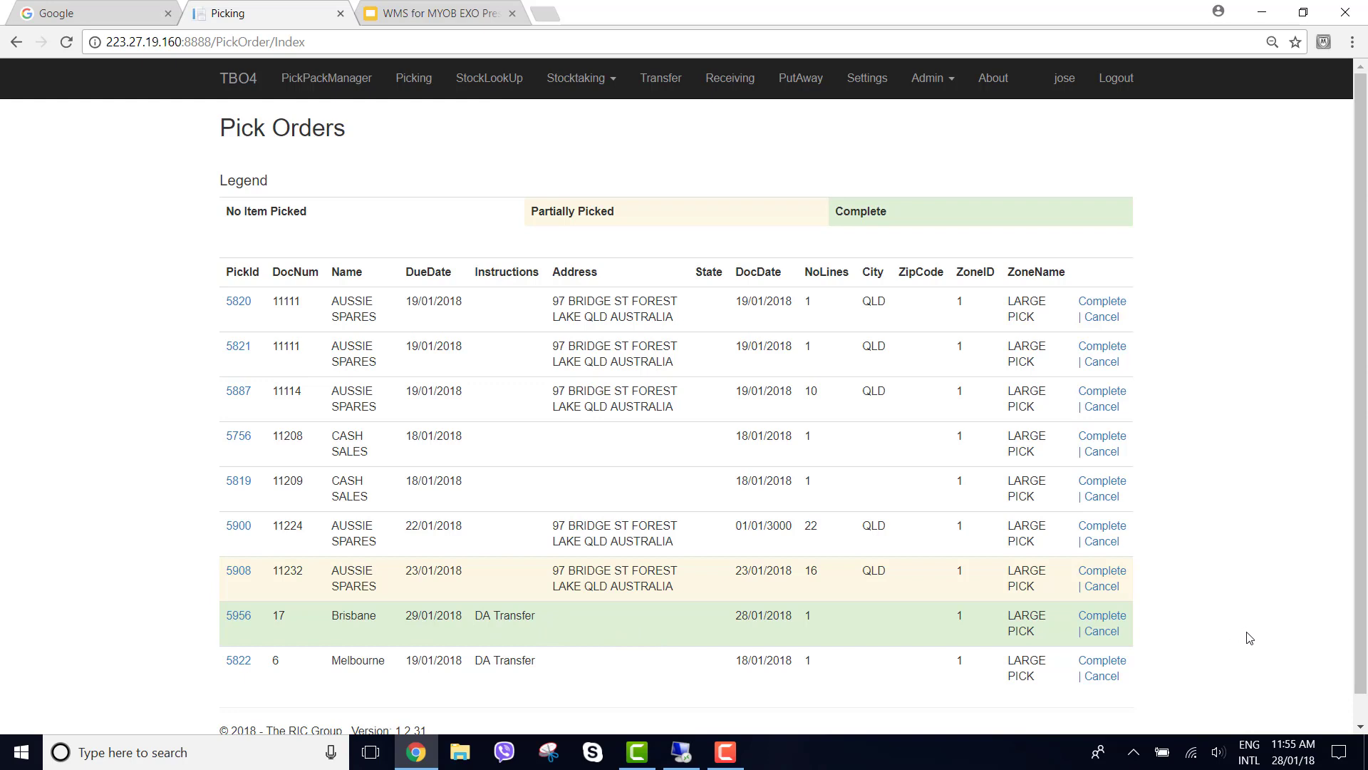
{"action": "left_click", "coordinate": [1092, 617]}
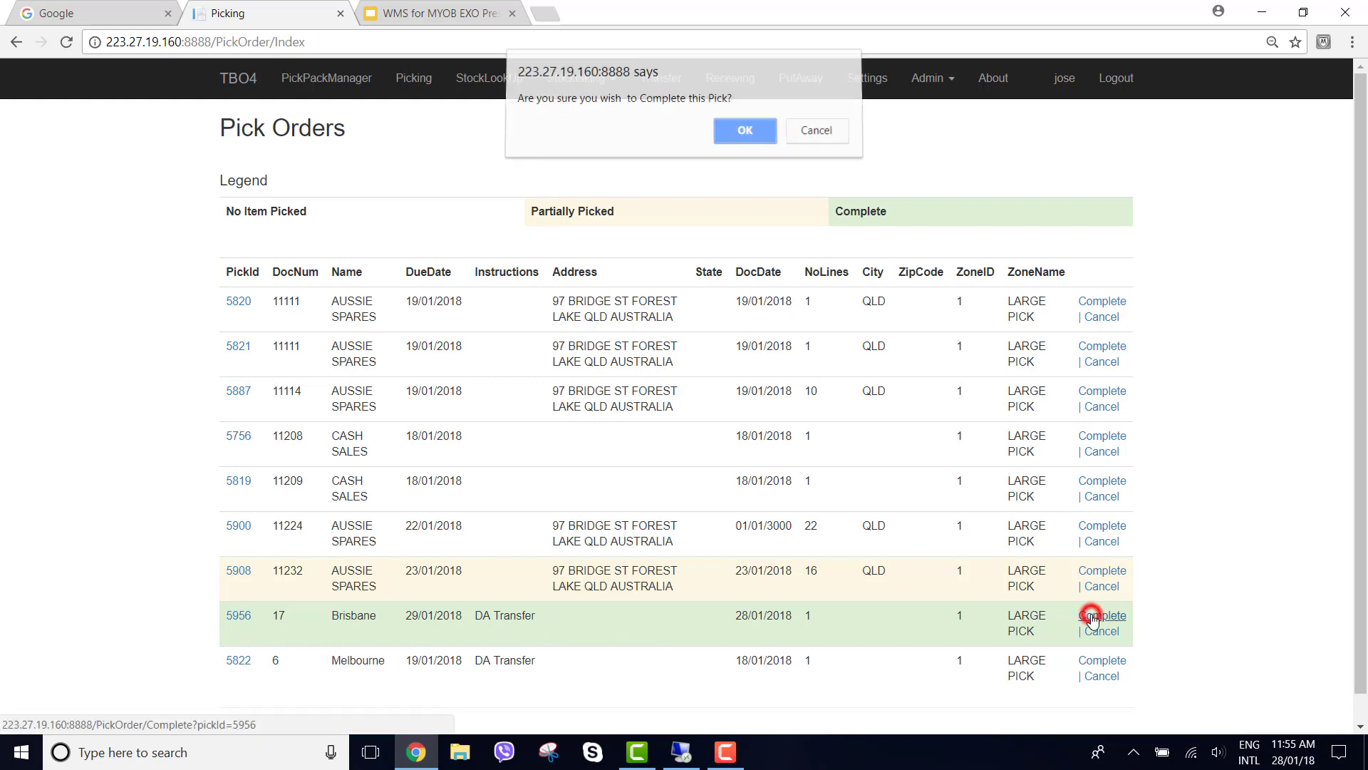
{"action": "left_click", "coordinate": [731, 139]}
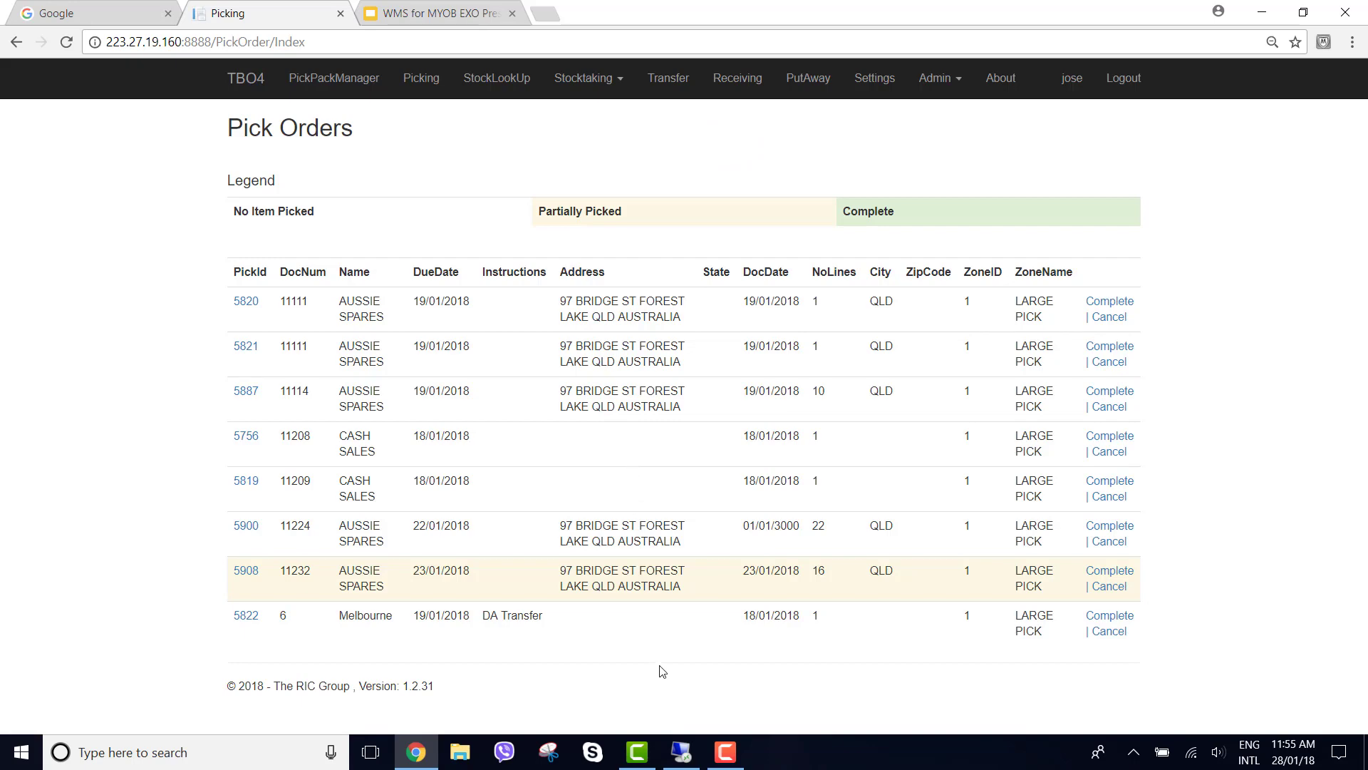
Step: Switch to the remote MYOB Exo session, refresh the stock transfer requests, and open the Sydney-to-Brisbane request
{"action": "left_click", "coordinate": [688, 762]}
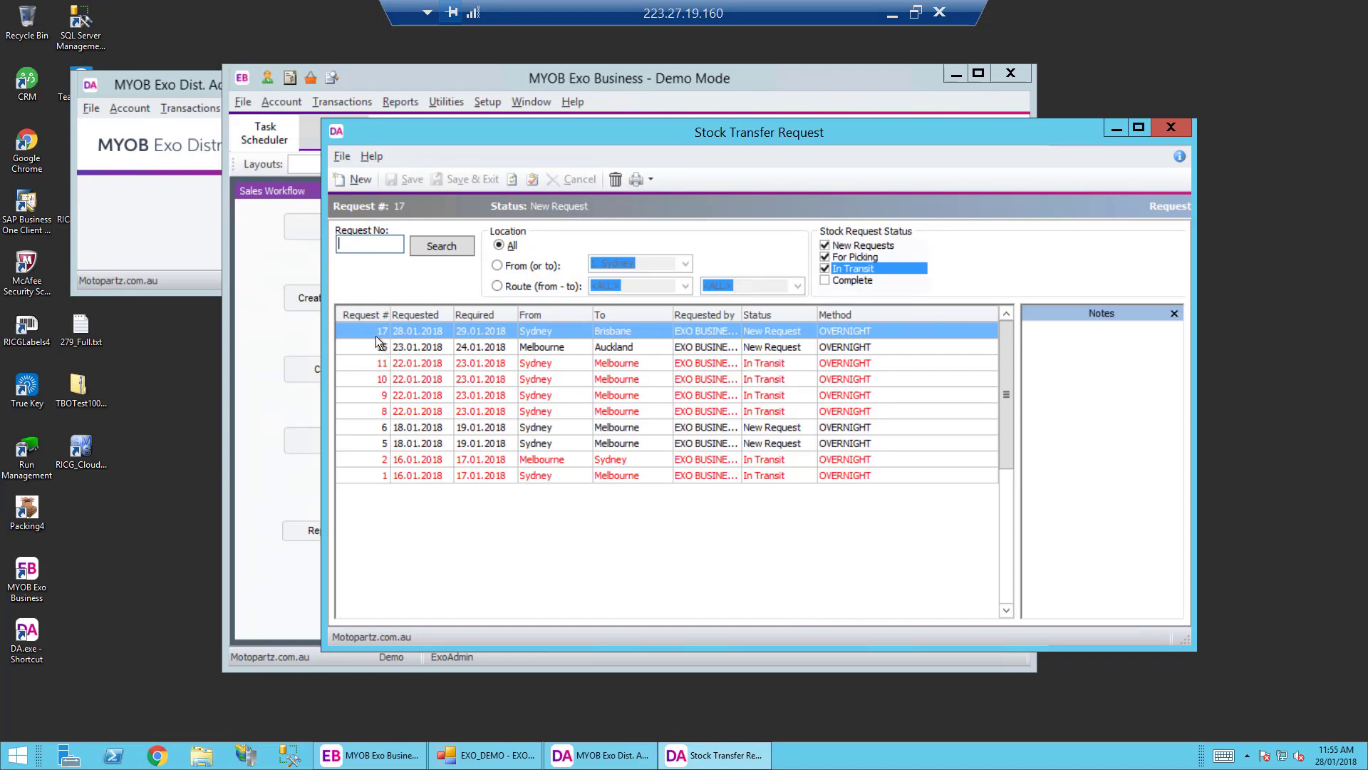
{"action": "left_click", "coordinate": [433, 246]}
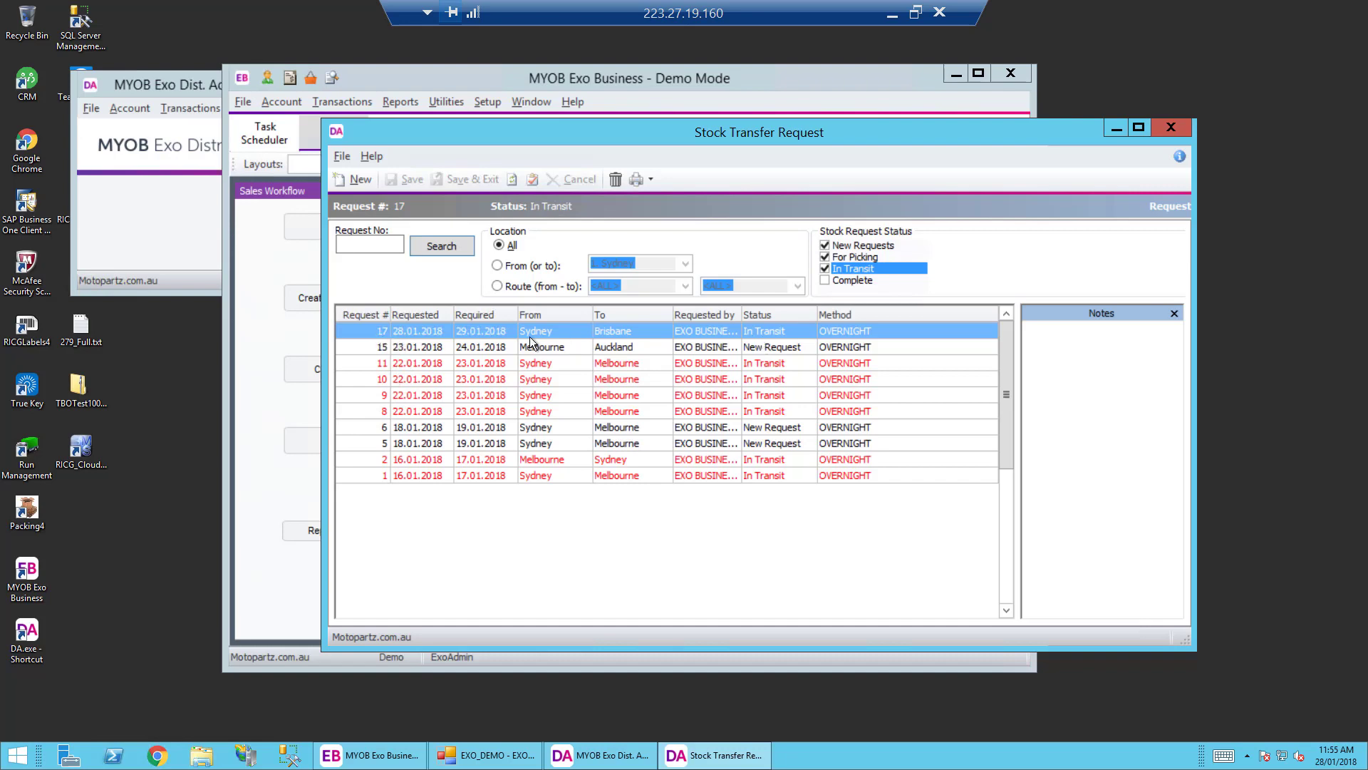
{"action": "left_click", "coordinate": [600, 333]}
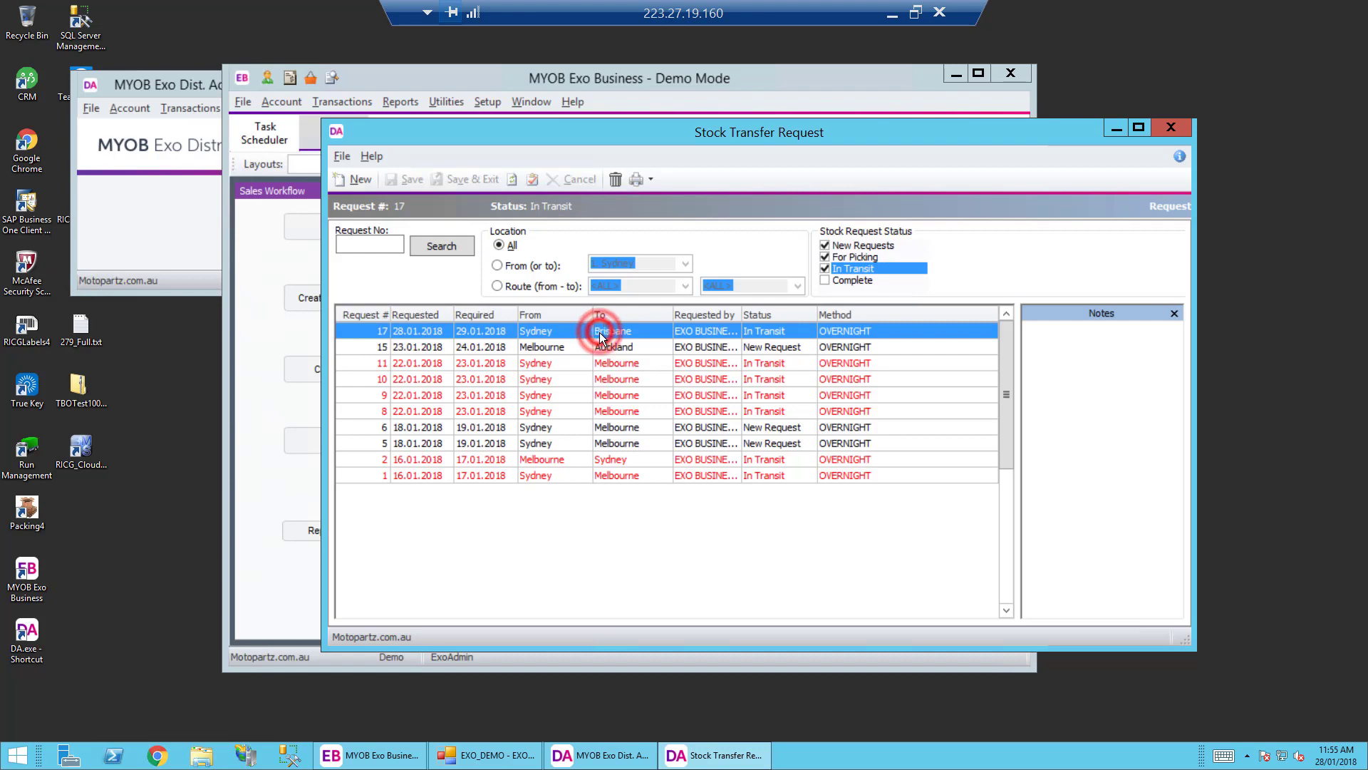
{"action": "double_click", "coordinate": [601, 335]}
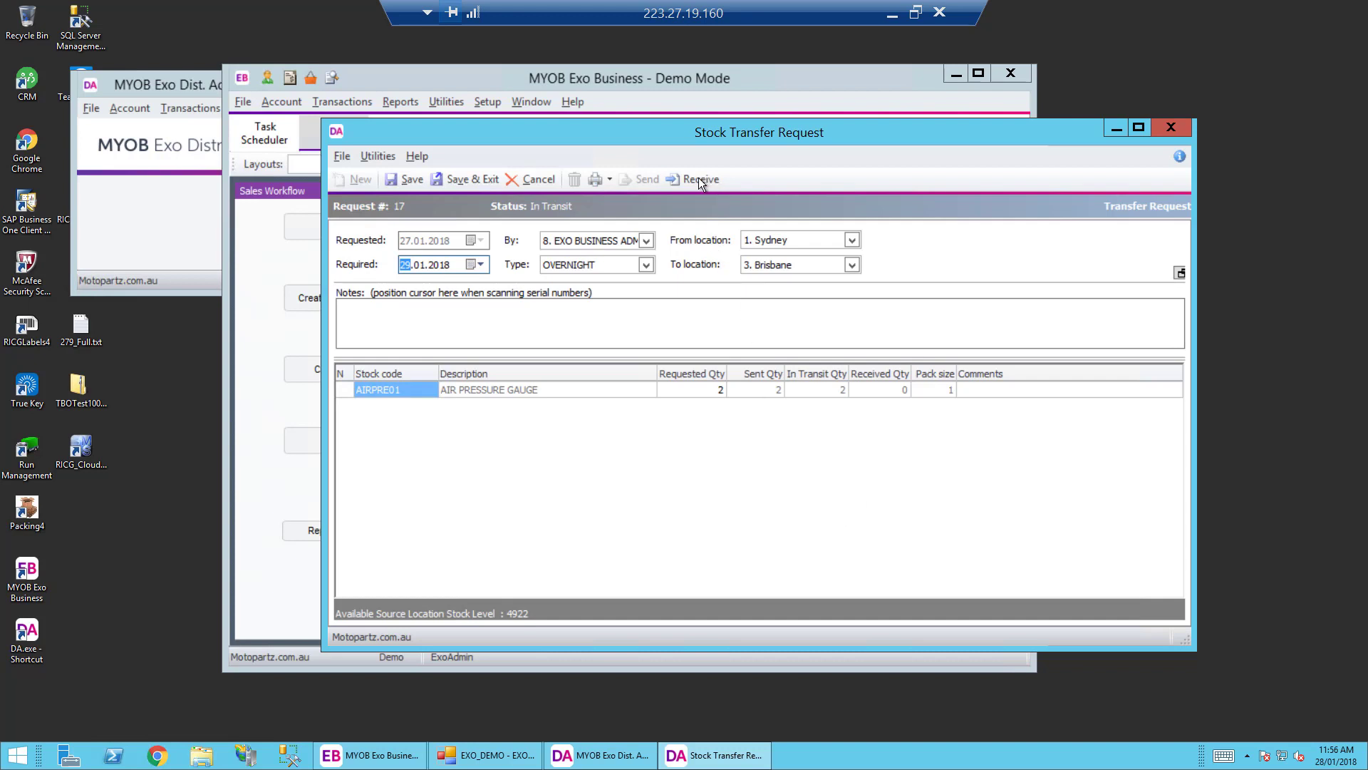
Step: Receive all the in-transit stock on the Brisbane request, process the receipt, and close the print preview
{"action": "left_click", "coordinate": [779, 166]}
{"action": "left_click", "coordinate": [702, 182]}
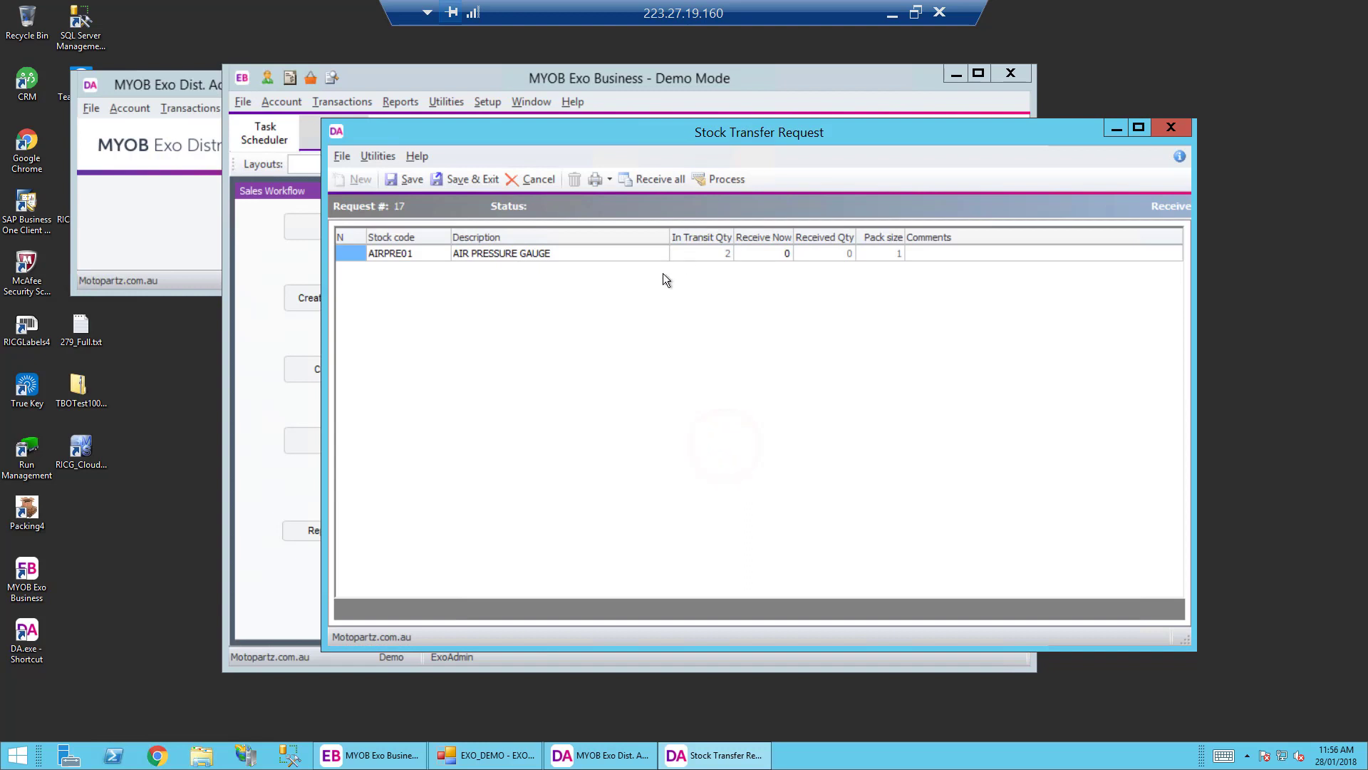
{"action": "left_click", "coordinate": [660, 179]}
{"action": "left_click", "coordinate": [713, 443]}
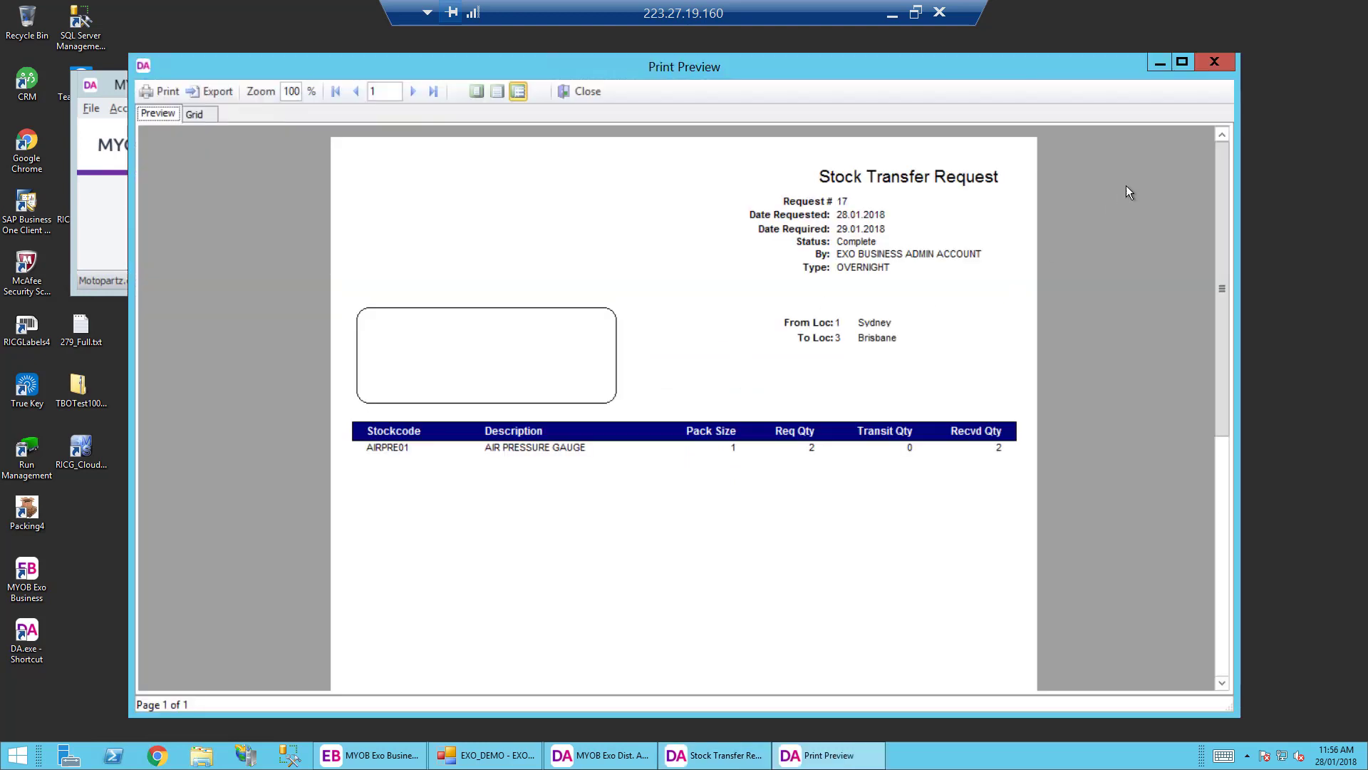
{"action": "left_click", "coordinate": [1208, 58]}
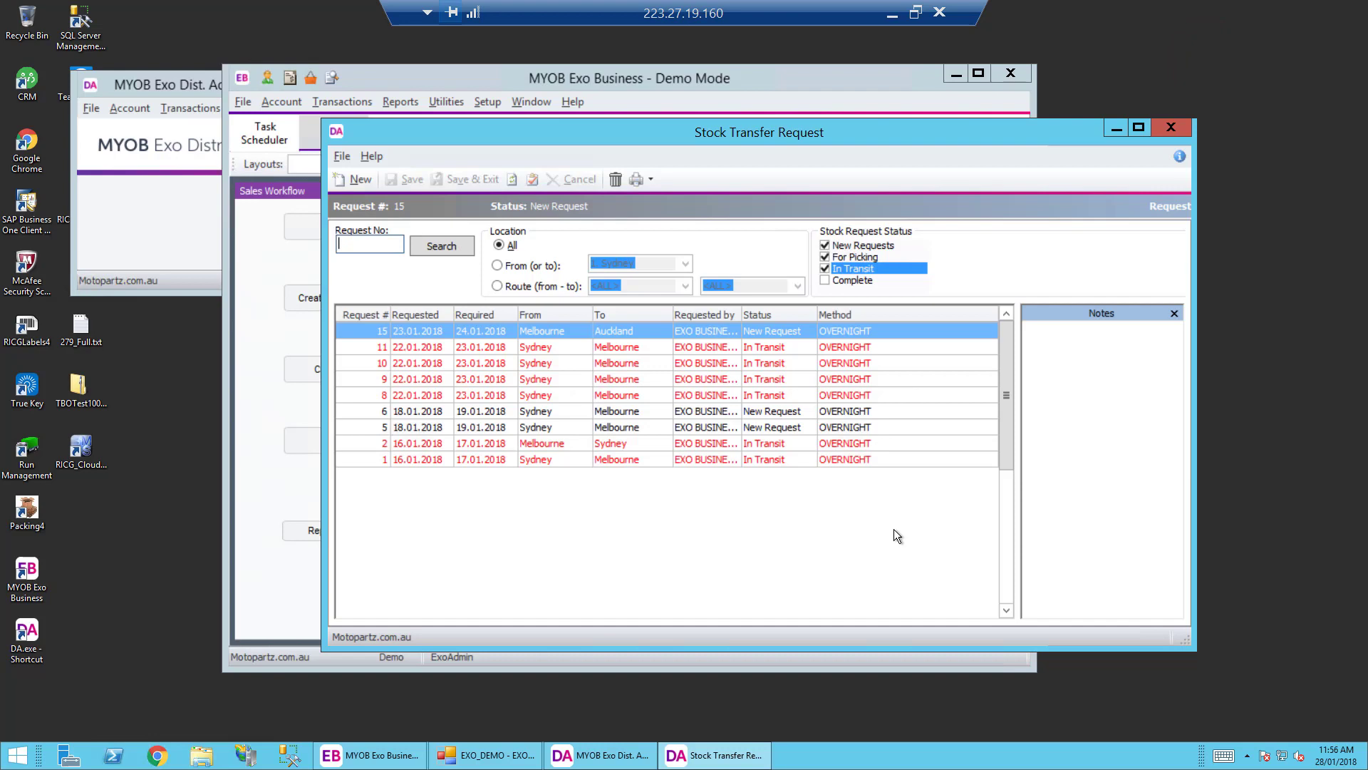
Step: Leave the remote session for the browser and show the Contact Details slide of the WMS for MYOB EXO Presentation
{"action": "left_click", "coordinate": [890, 13]}
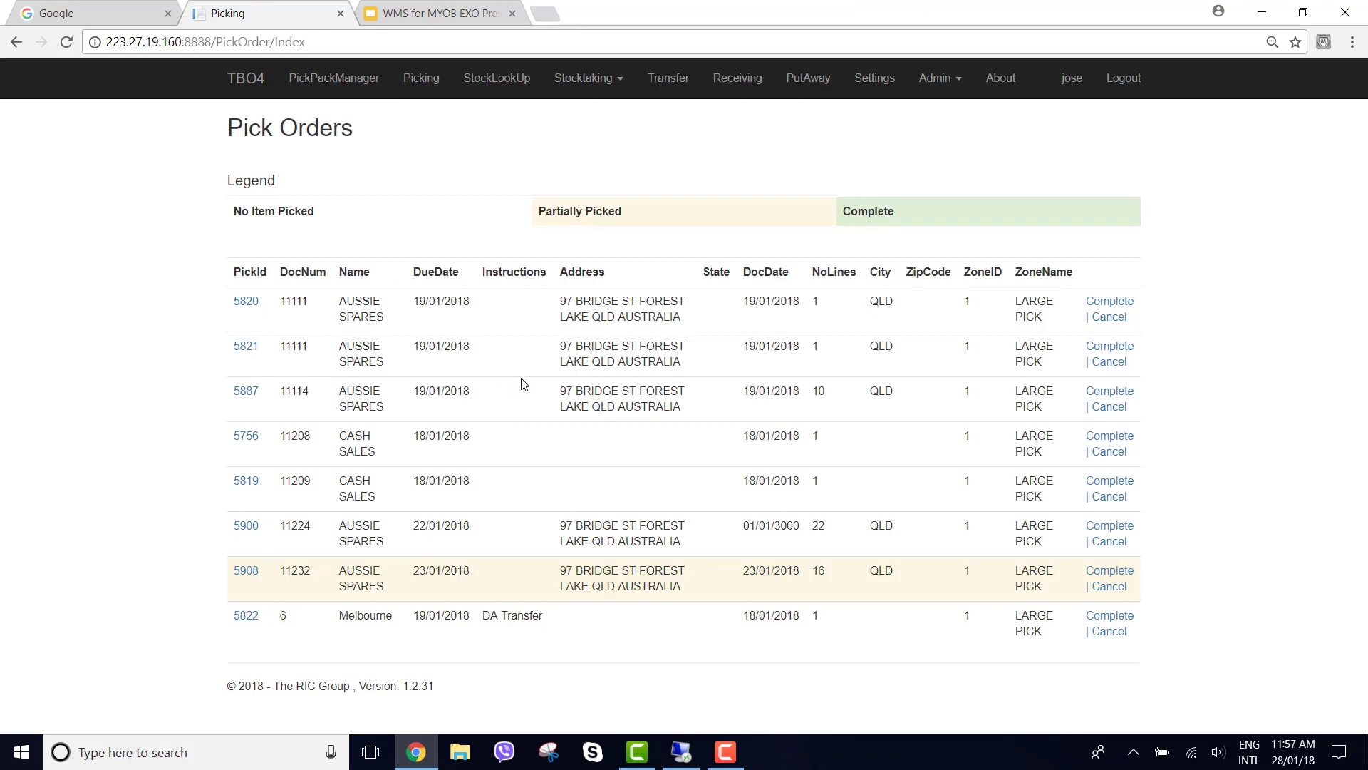
{"action": "left_click", "coordinate": [679, 762]}
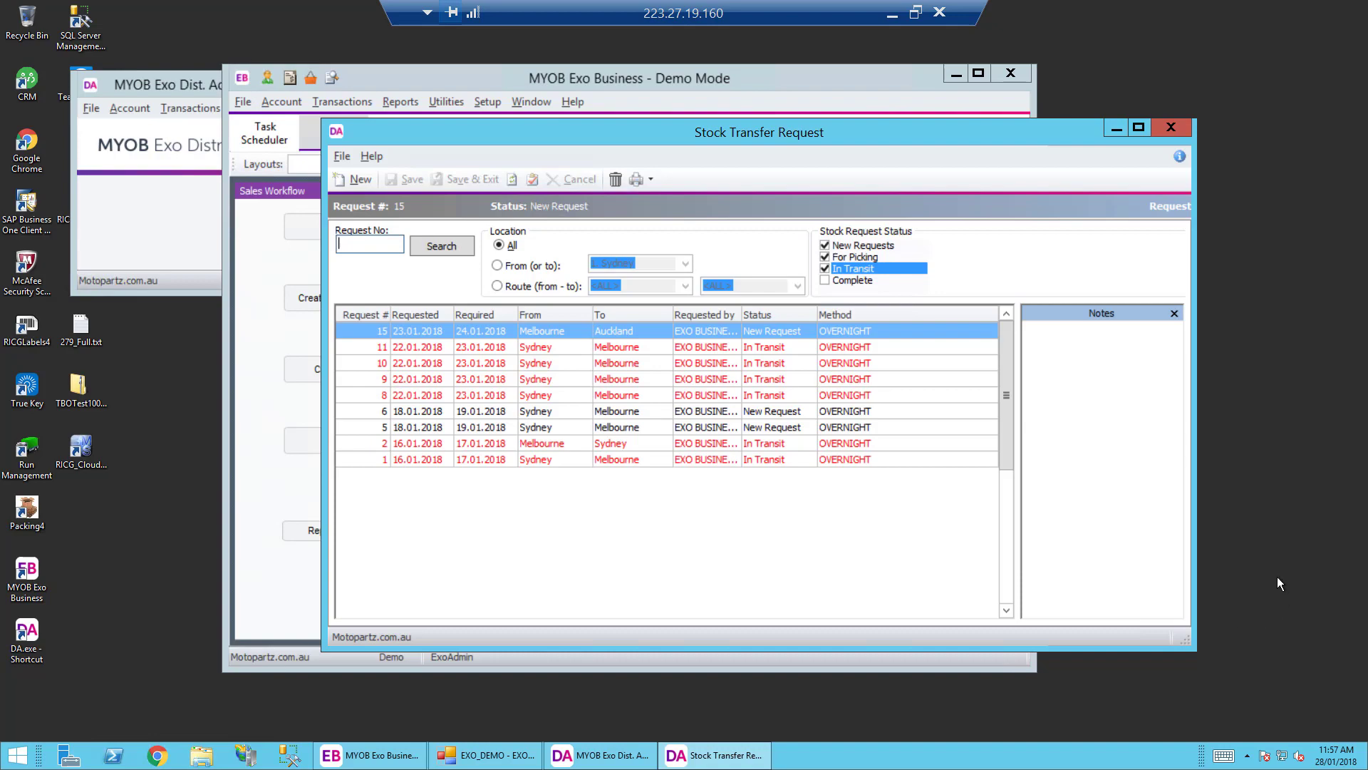
{"action": "left_click", "coordinate": [890, 14]}
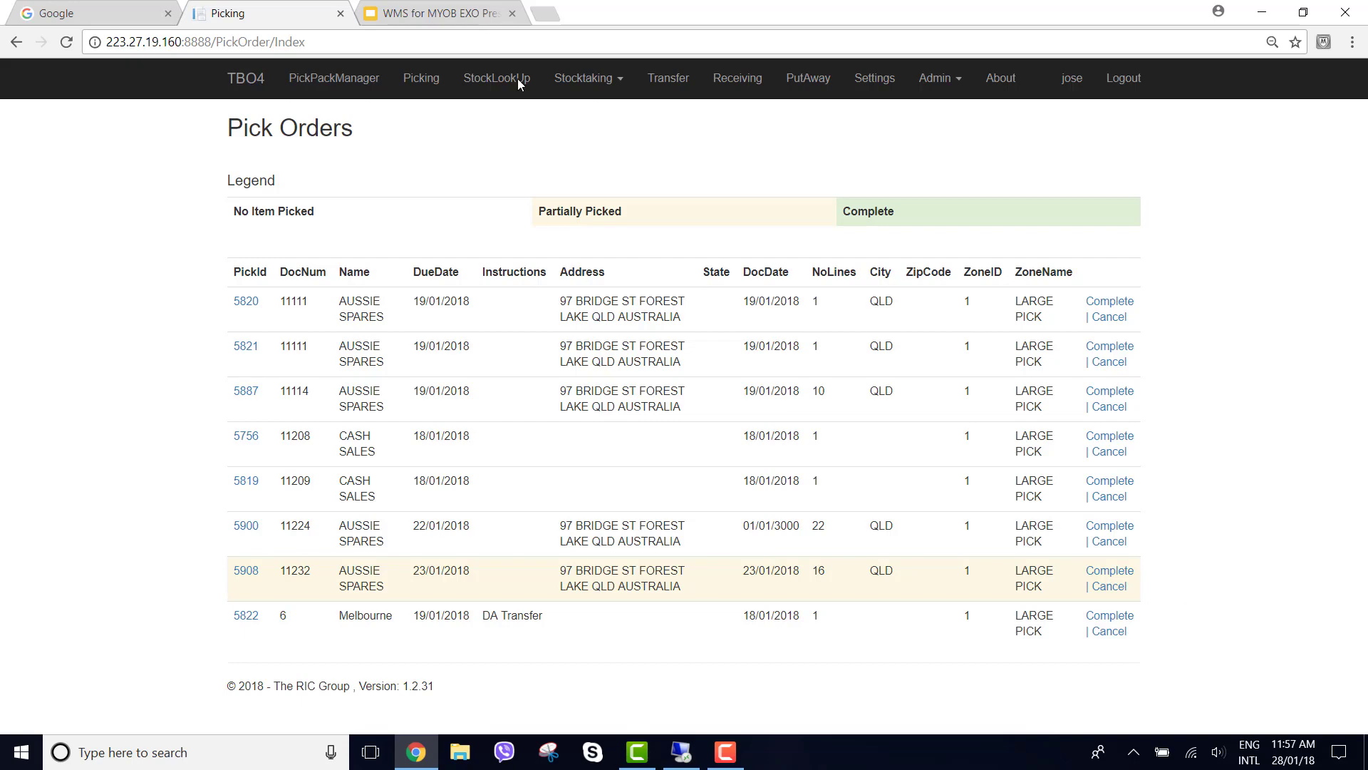
{"action": "left_click", "coordinate": [445, 11]}
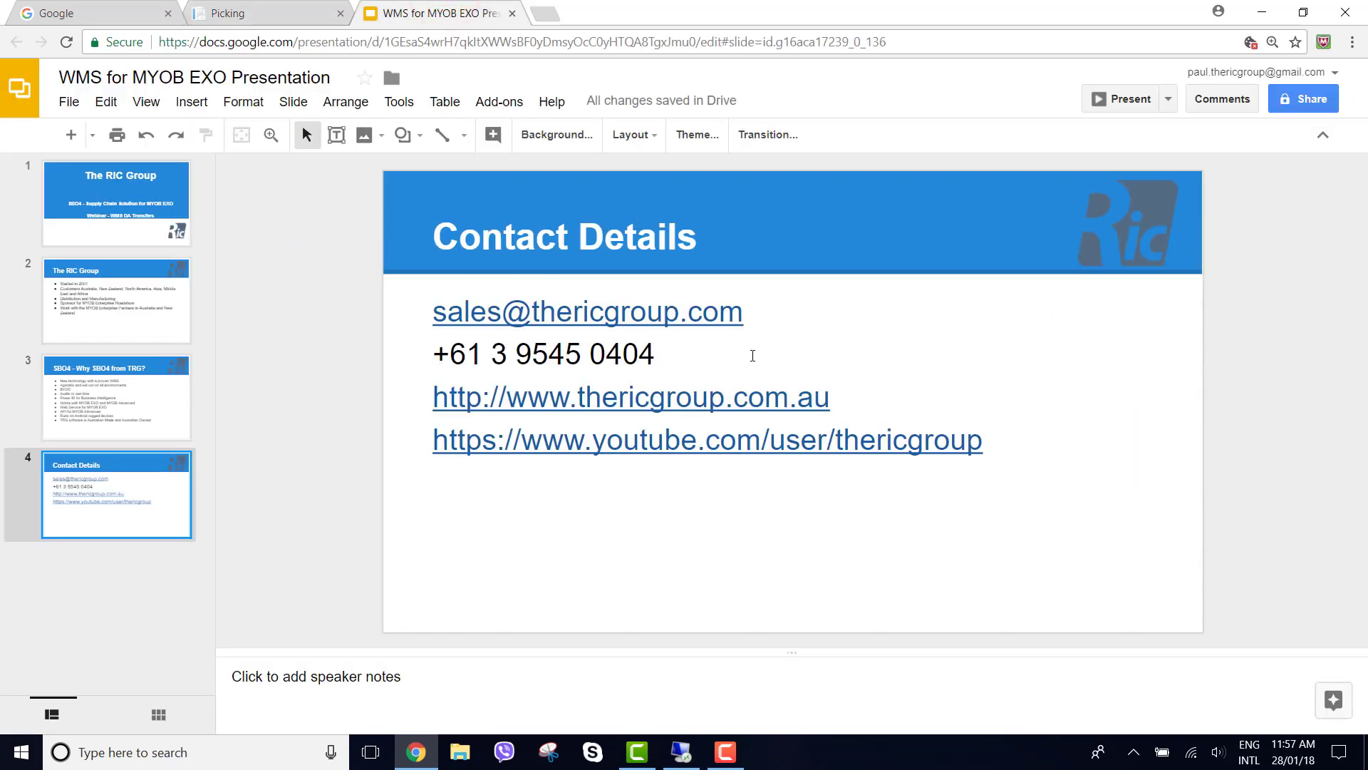